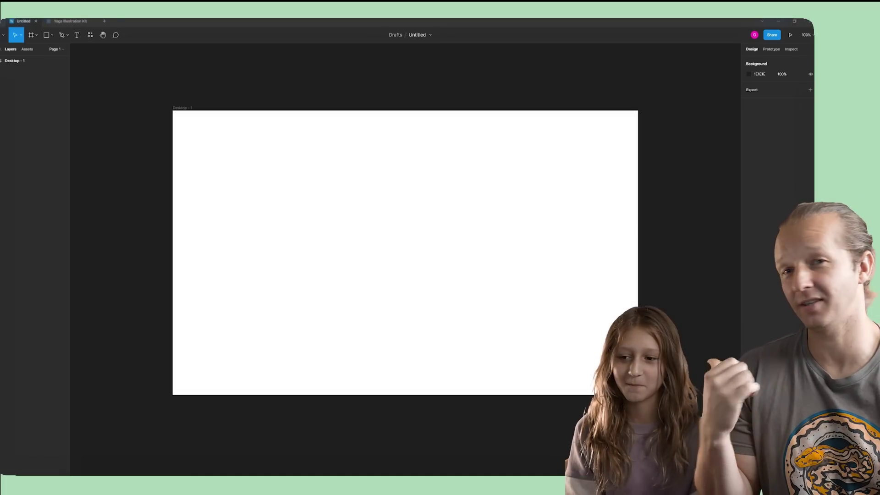
Step: Inspect the empty Desktop - 1 frame, deselect it, and pick the Text tool
{"action": "left_click", "coordinate": [400, 285]}
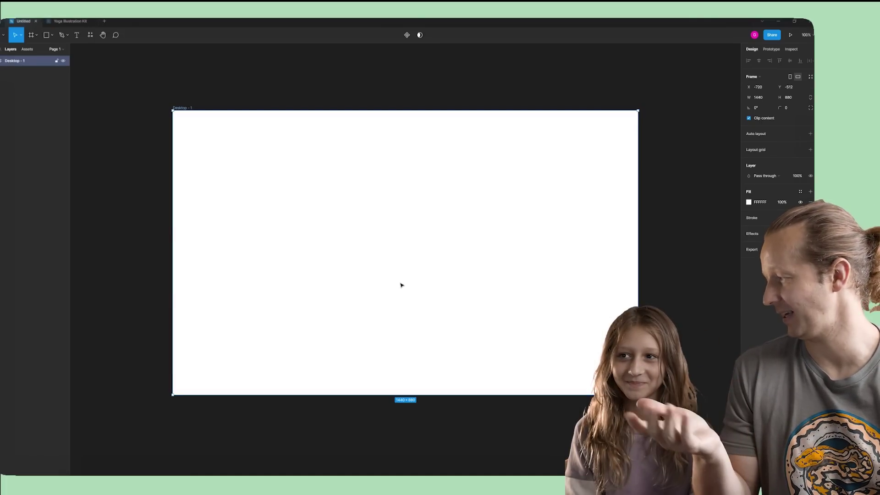
{"action": "left_click", "coordinate": [153, 142]}
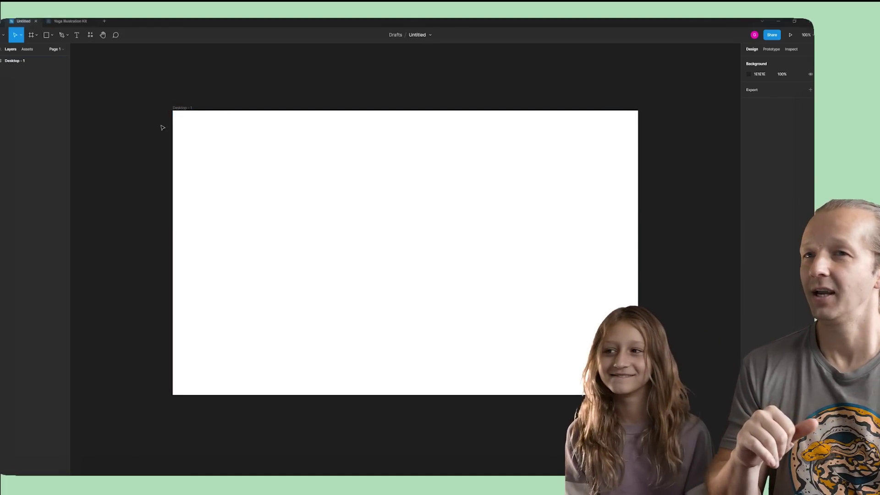
{"action": "left_click", "coordinate": [296, 206]}
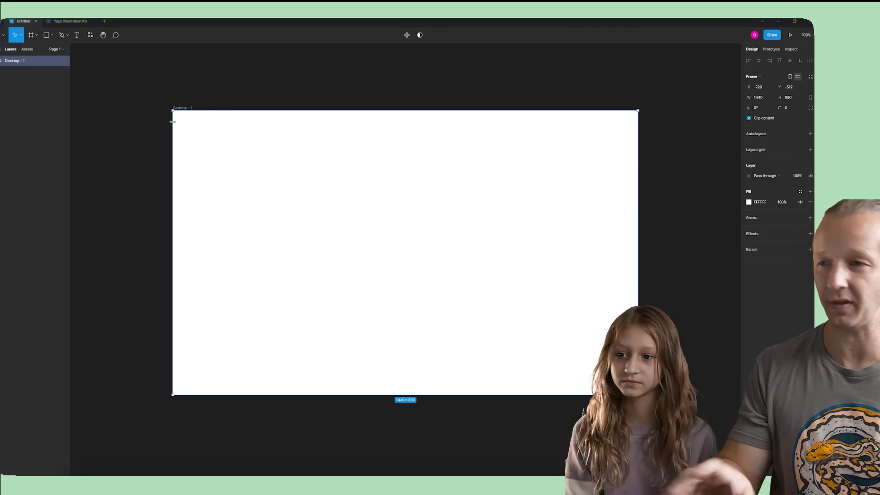
{"action": "left_click", "coordinate": [125, 157]}
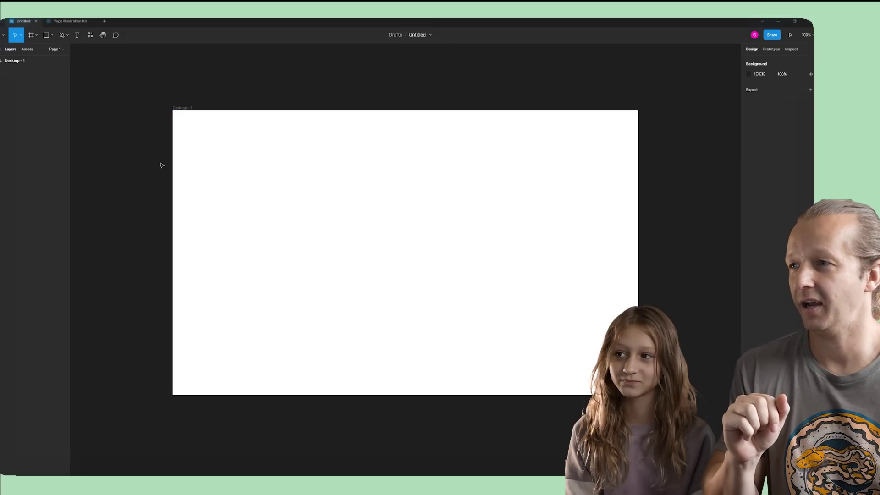
{"action": "left_click", "coordinate": [202, 168]}
{"action": "left_click", "coordinate": [136, 138]}
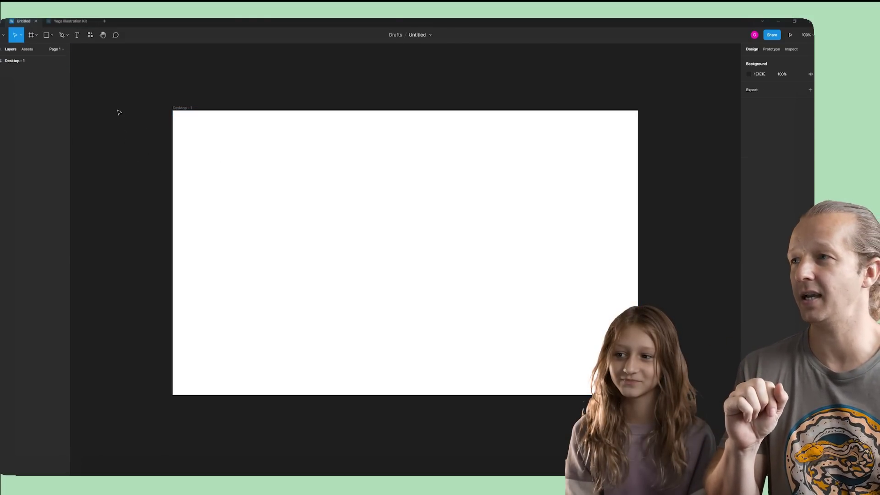
{"action": "left_click", "coordinate": [76, 37]}
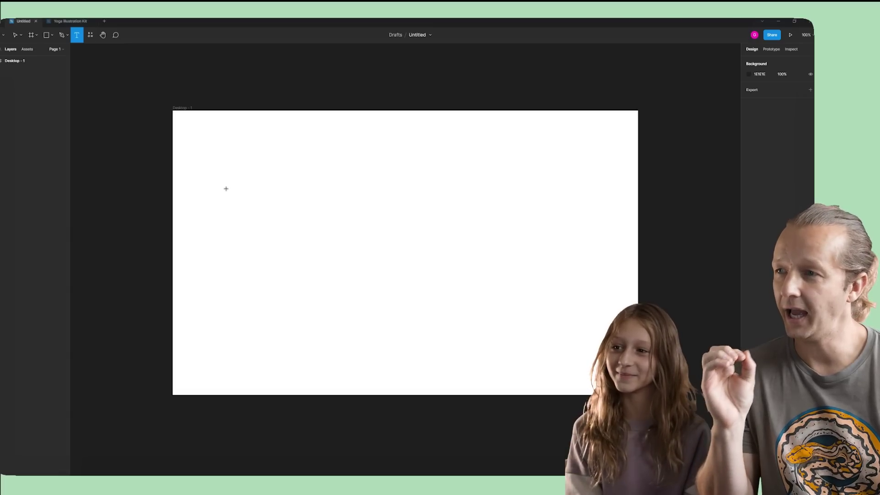
Step: Add the text 'Yoga, made way too simple.' in the frame's upper left and leave it selected
{"action": "left_click", "coordinate": [229, 186]}
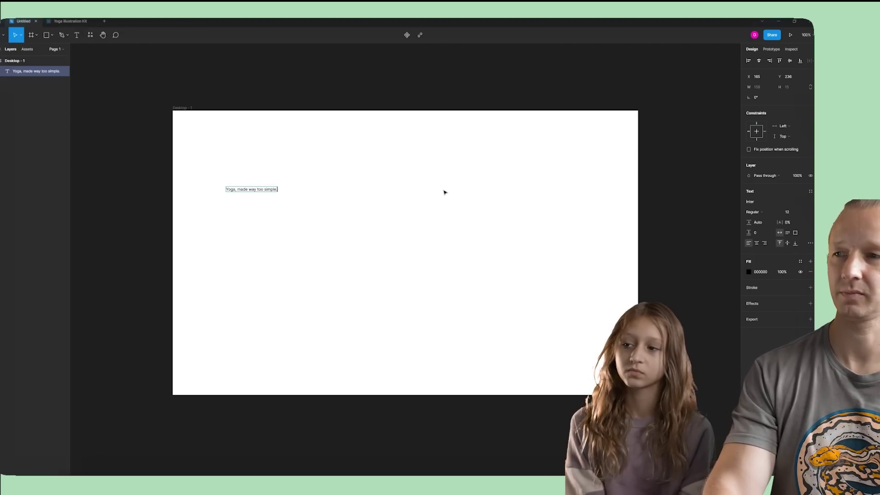
{"action": "key", "text": "Escape"}
{"action": "double_click", "coordinate": [251, 191]}
{"action": "key", "text": "Escape"}
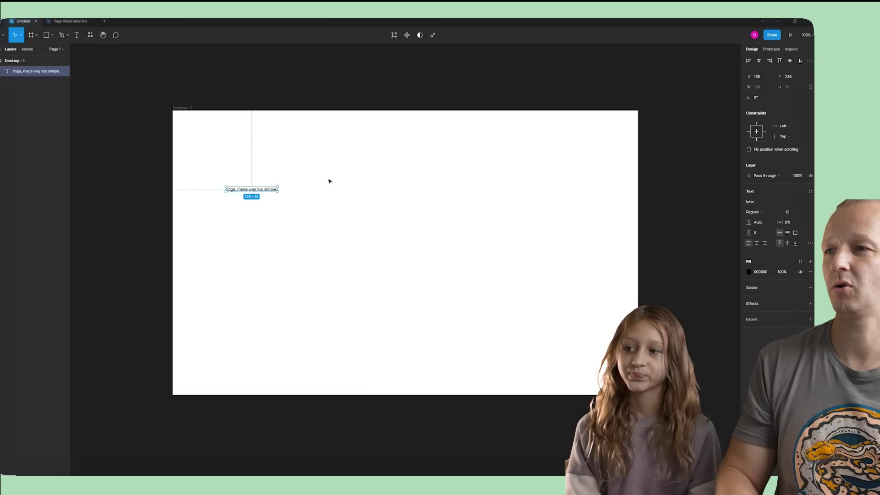
{"action": "left_click", "coordinate": [241, 201]}
{"action": "left_click", "coordinate": [264, 190]}
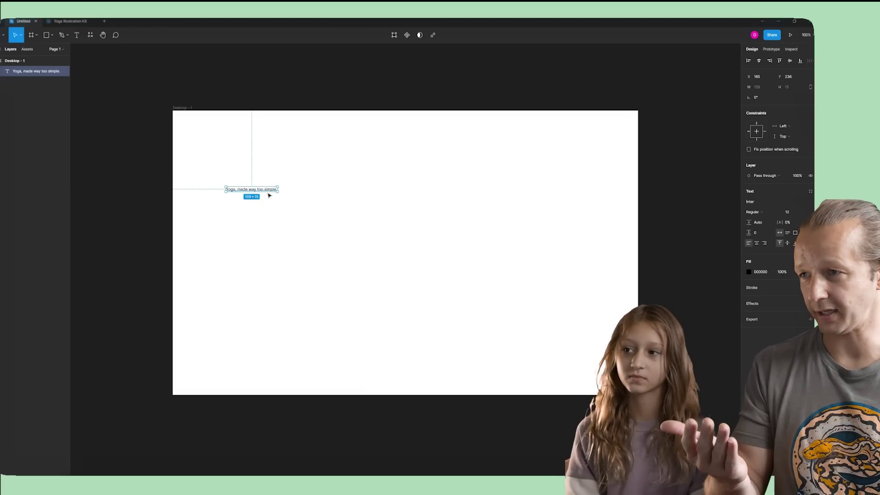
{"action": "left_click", "coordinate": [315, 203]}
{"action": "left_click", "coordinate": [254, 192]}
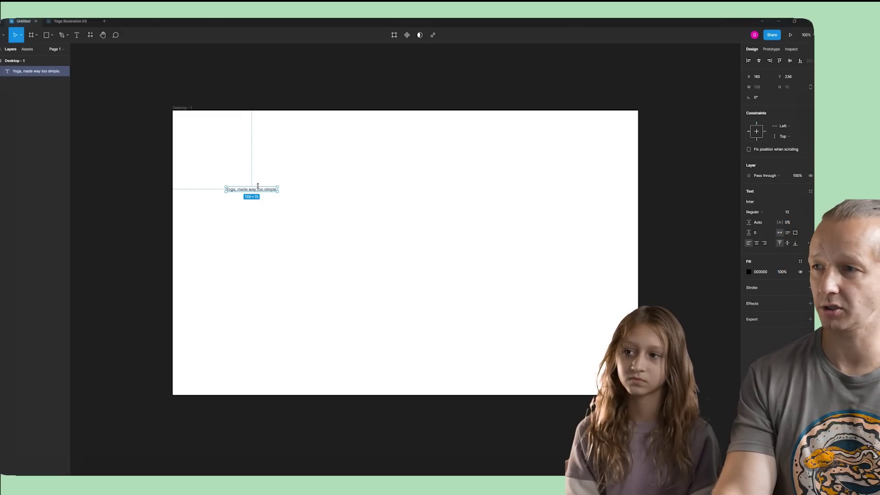
Step: Set the line to font size 80 and narrow its box so it wraps onto two lines
{"action": "left_click", "coordinate": [791, 213]}
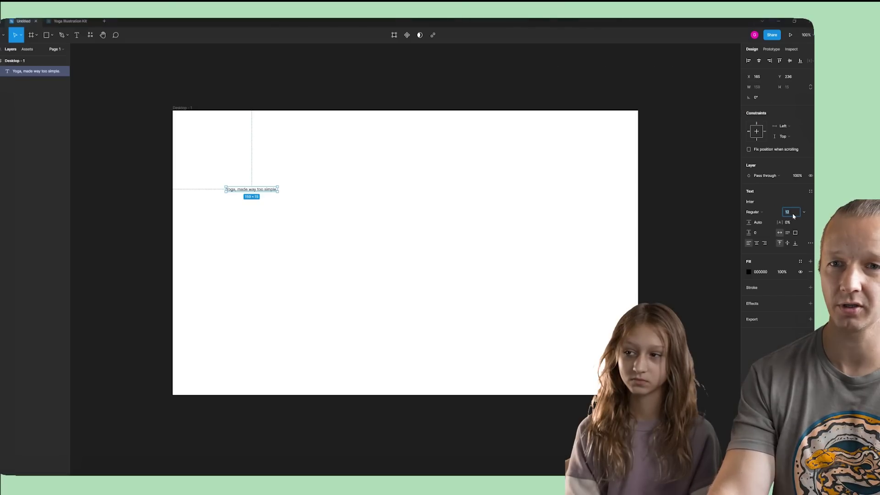
{"action": "left_click", "coordinate": [756, 201]}
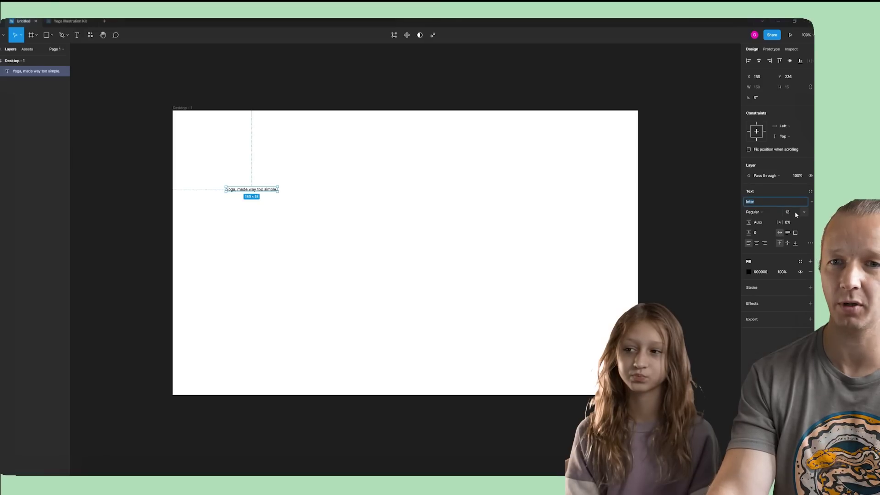
{"action": "left_click", "coordinate": [790, 212]}
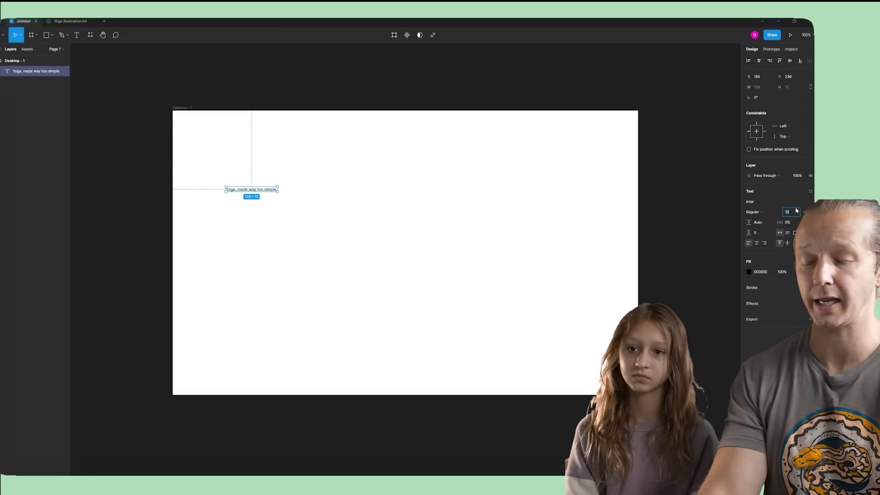
{"action": "type", "text": "80"}
{"action": "key", "text": "Return"}
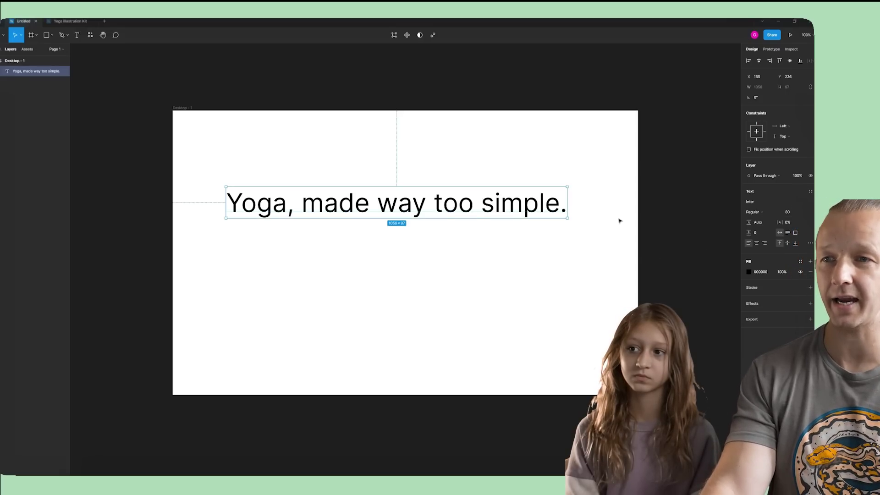
{"action": "left_click_drag", "start_coordinate": [567, 218], "coordinate": [416, 213]}
{"action": "left_click_drag", "start_coordinate": [320, 216], "coordinate": [313, 207]}
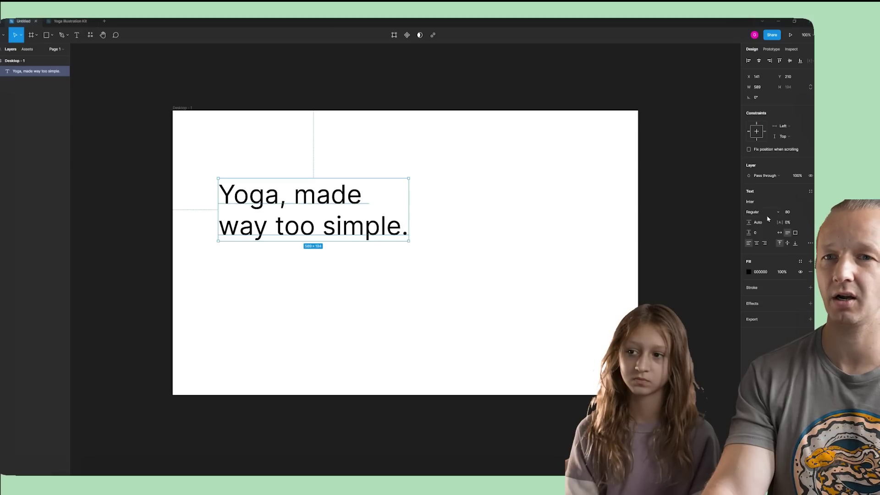
Step: Reduce the headline to size 70 and make it Inter Bold
{"action": "left_click", "coordinate": [792, 212]}
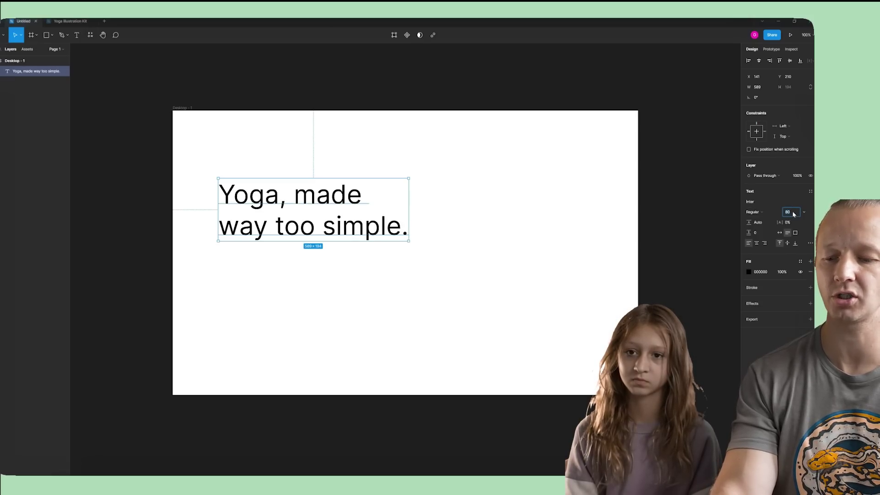
{"action": "key", "text": "Return"}
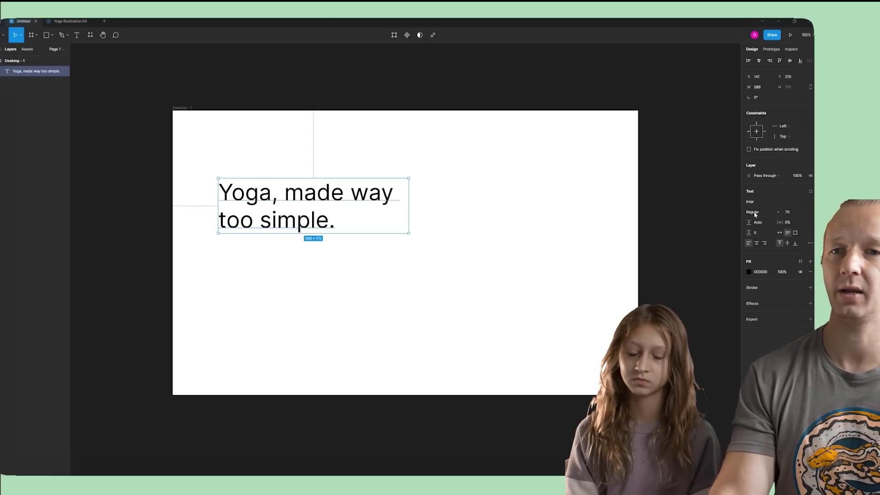
{"action": "left_click", "coordinate": [755, 214]}
{"action": "left_click", "coordinate": [756, 238]}
{"action": "left_click", "coordinate": [411, 303]}
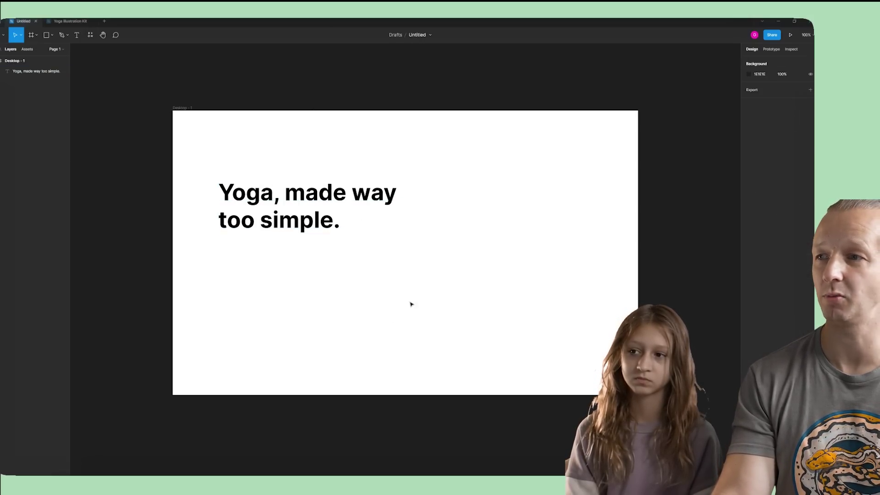
{"action": "left_click", "coordinate": [308, 220]}
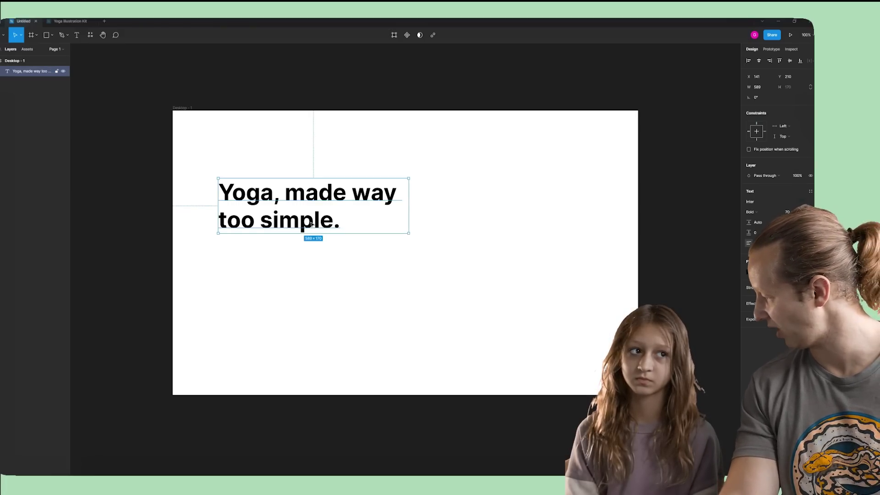
{"action": "left_click", "coordinate": [330, 291]}
Step: Nudge the bold headline slightly right and down in the frame's upper left
{"action": "left_click_drag", "start_coordinate": [302, 206], "coordinate": [306, 211]}
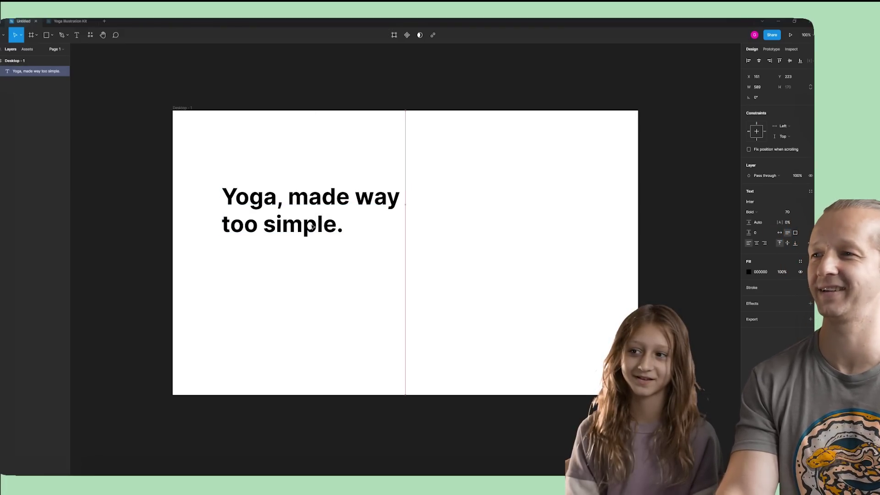
{"action": "left_click", "coordinate": [306, 275]}
{"action": "left_click", "coordinate": [299, 209]}
{"action": "left_click", "coordinate": [333, 269]}
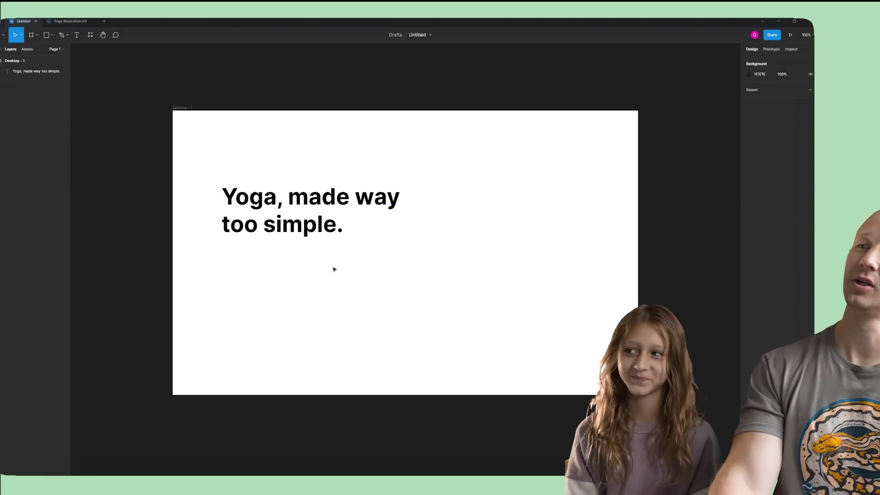
{"action": "left_click", "coordinate": [311, 223]}
{"action": "left_click", "coordinate": [323, 272]}
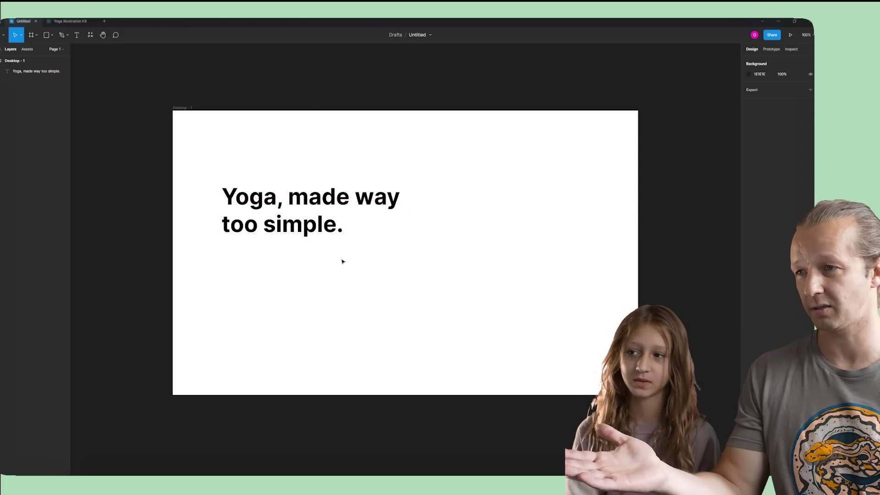
{"action": "left_click_drag", "start_coordinate": [224, 248], "coordinate": [403, 284]}
Step: Duplicate the headline below itself as a Regular-weight copy at size 32
{"action": "left_click", "coordinate": [276, 217]}
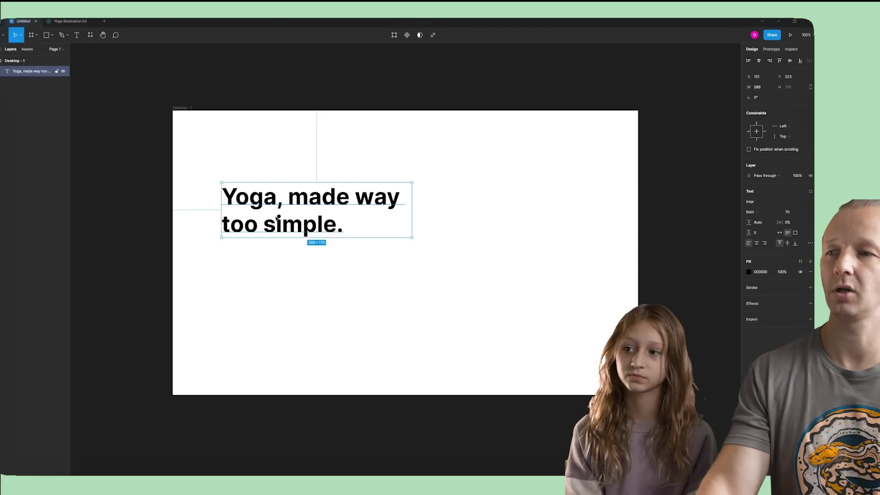
{"action": "key", "text": "ctrl+d"}
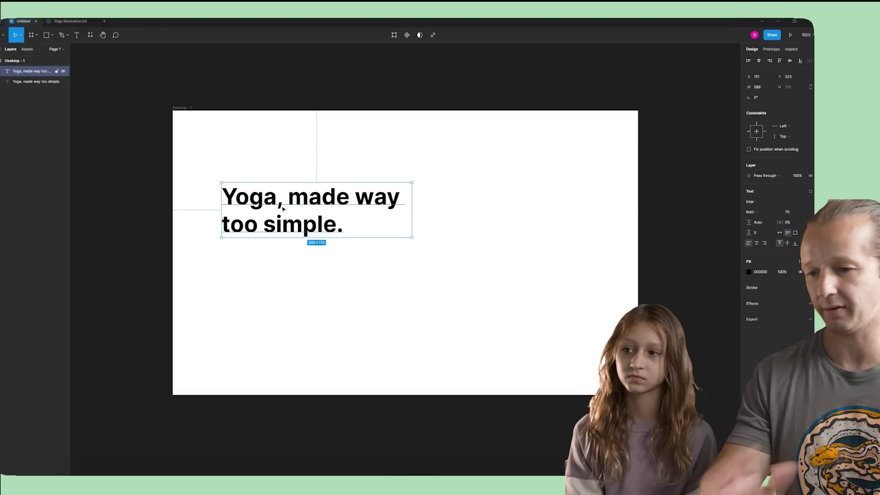
{"action": "left_click_drag", "start_coordinate": [283, 208], "coordinate": [306, 276]}
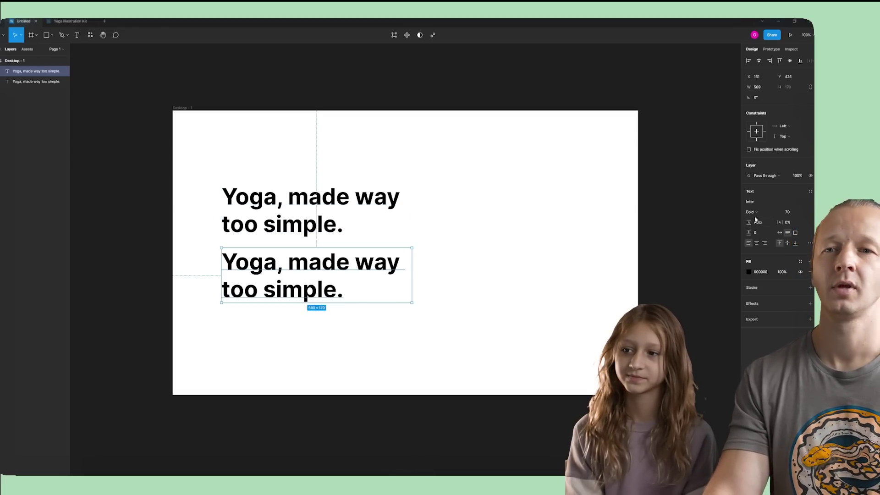
{"action": "left_click", "coordinate": [792, 212]}
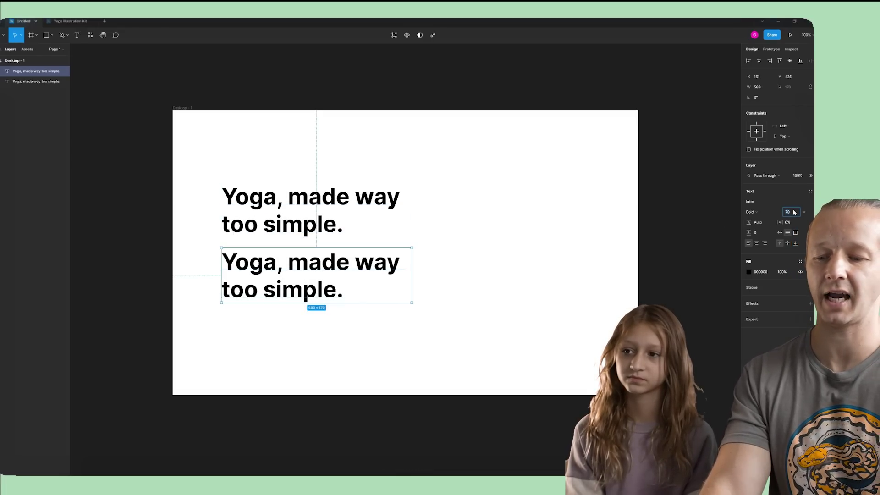
{"action": "type", "text": "32"}
{"action": "key", "text": "Return"}
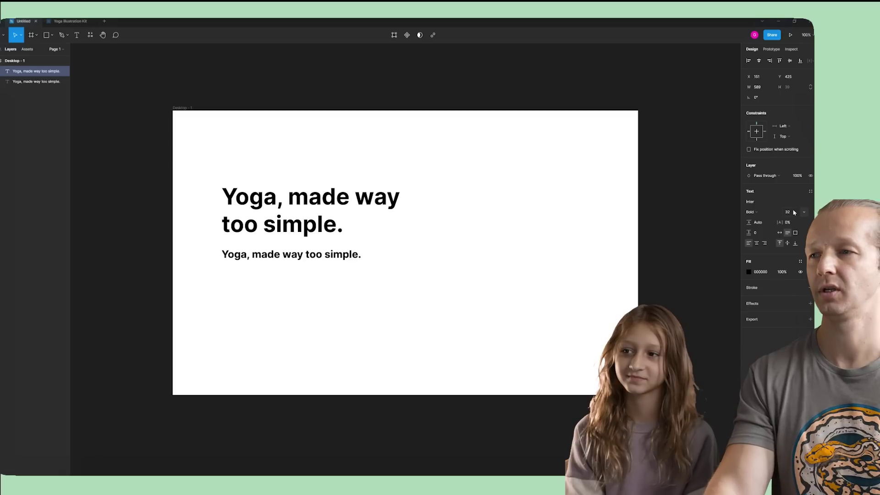
{"action": "left_click", "coordinate": [756, 212]}
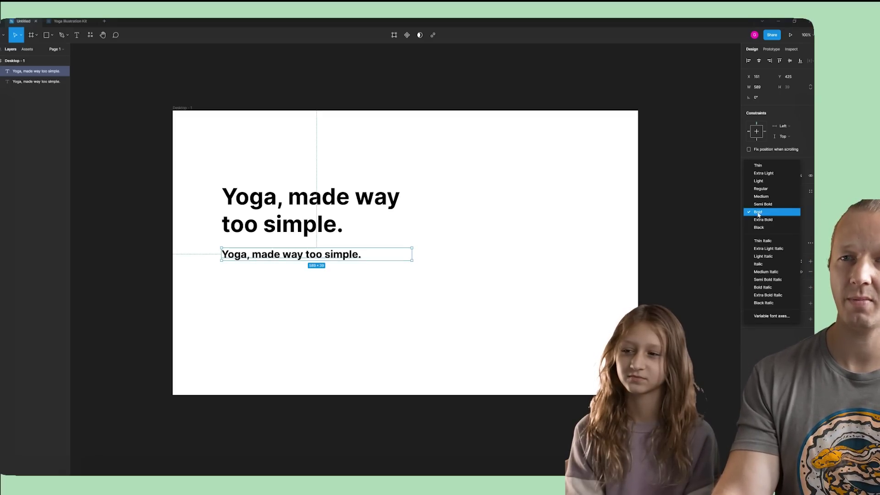
{"action": "left_click", "coordinate": [761, 189]}
{"action": "left_click", "coordinate": [682, 202]}
Step: Enlarge the copy's box and rewrite it as 'If you've found Yoga too difficult, you've come to the right place.'
{"action": "left_click", "coordinate": [332, 262]}
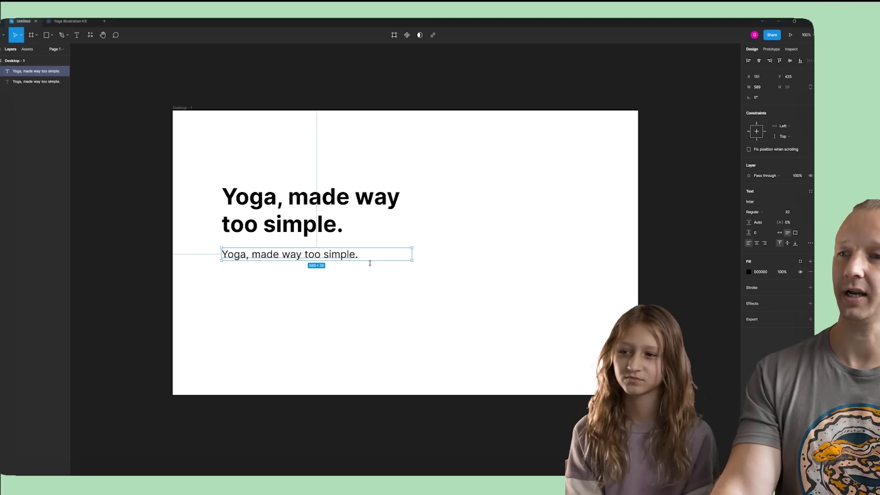
{"action": "left_click_drag", "start_coordinate": [413, 261], "coordinate": [416, 282]}
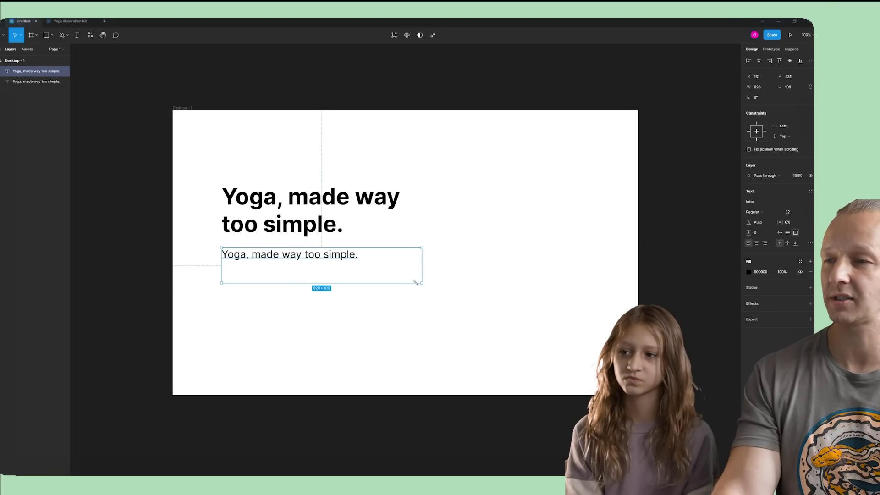
{"action": "double_click", "coordinate": [329, 255]}
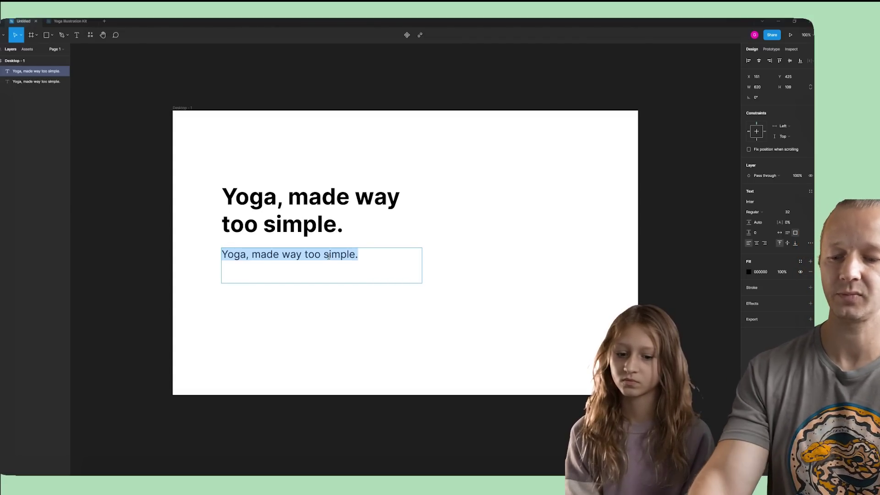
{"action": "type", "text": "Is yog"}
{"action": "key", "text": "ctrl+a"}
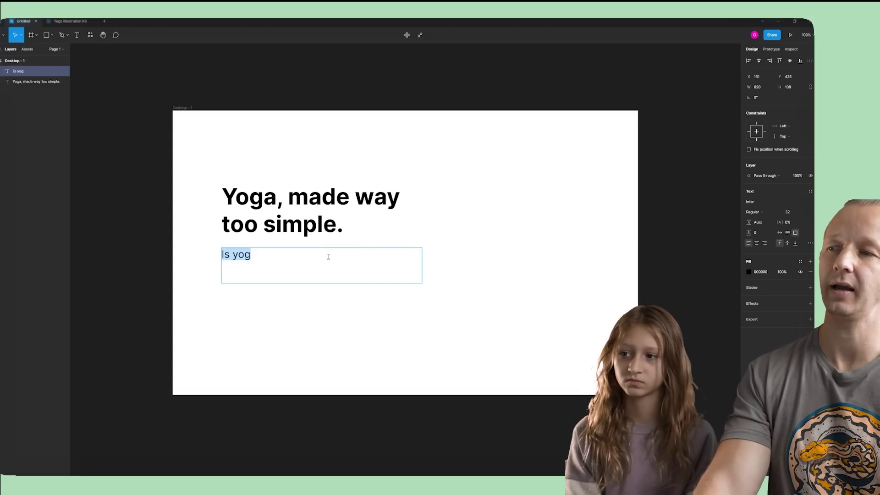
{"action": "type", "text": "Have you found yo"}
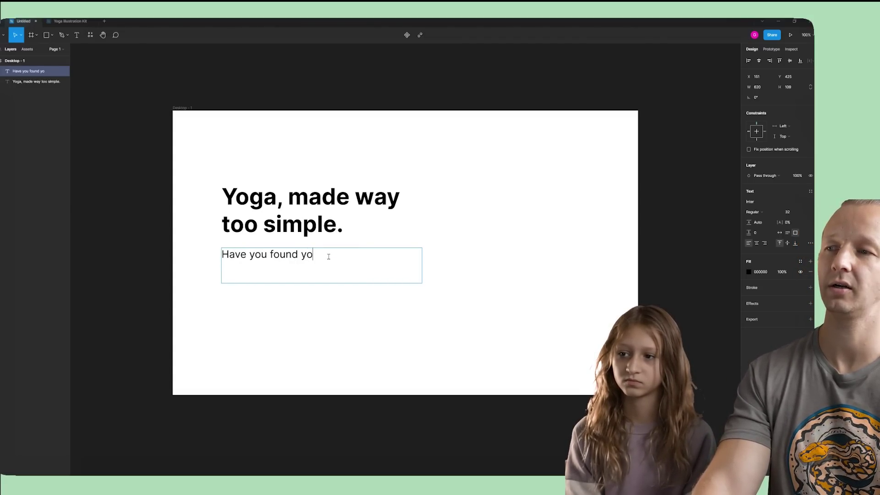
{"action": "key", "text": "ctrl+a"}
{"action": "type", "text": "If you've found Y"}
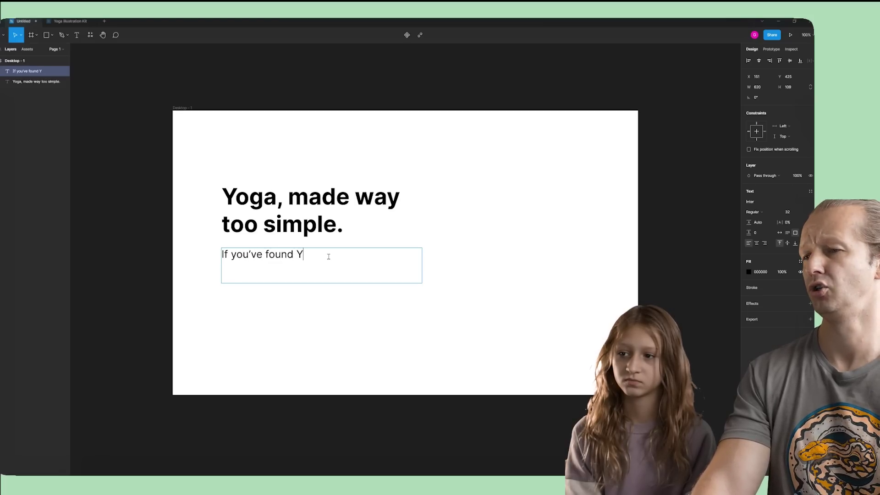
{"action": "type", "text": "oga too difficult,"}
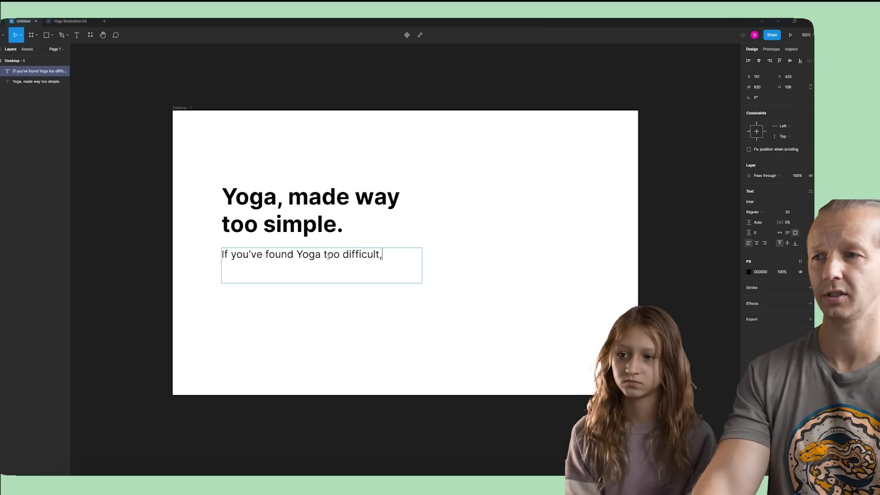
{"action": "type", "text": " you've come to the right place."}
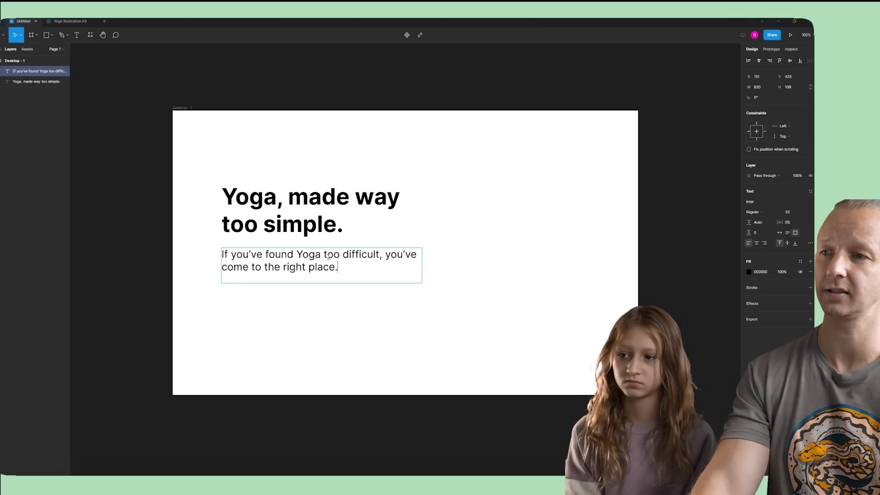
{"action": "key", "text": "Escape"}
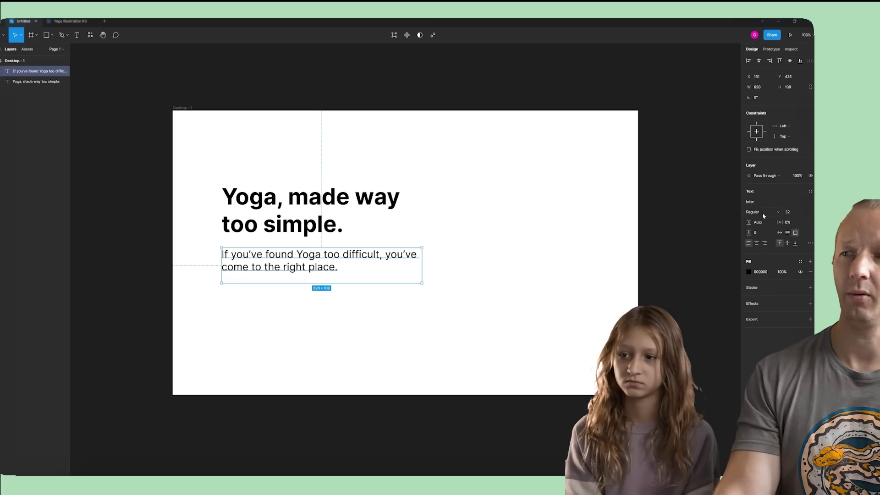
Step: Set the subheadline to size 24 and move it below the frame
{"action": "left_click", "coordinate": [805, 213]}
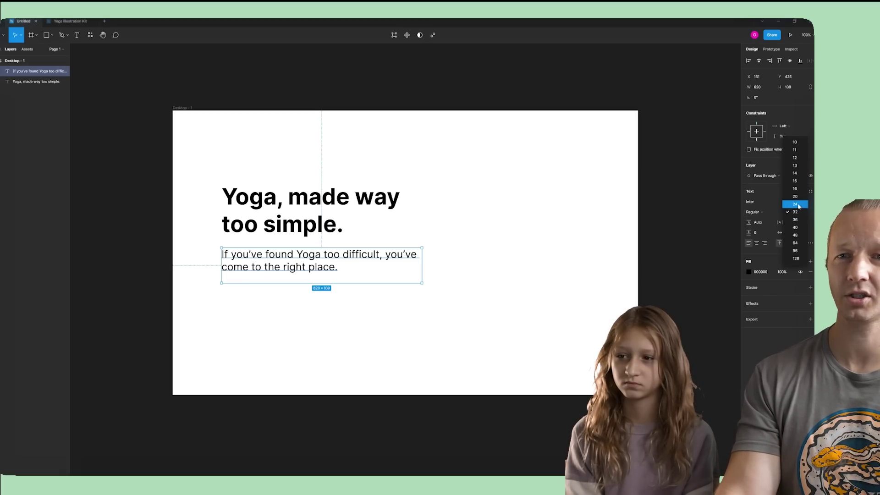
{"action": "left_click", "coordinate": [794, 204]}
{"action": "left_click", "coordinate": [463, 303]}
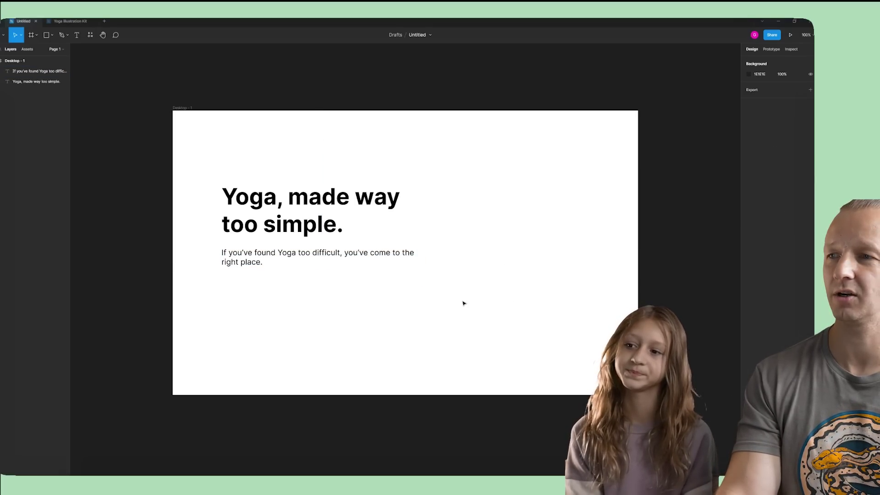
{"action": "left_click", "coordinate": [240, 260]}
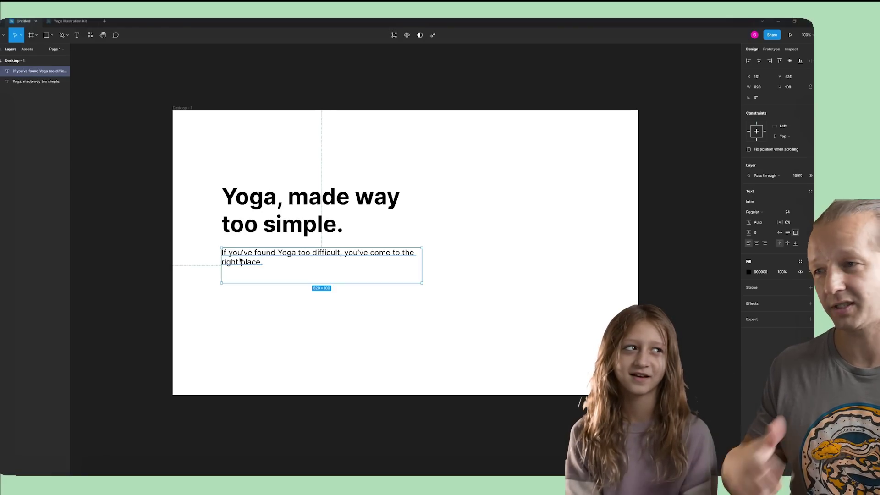
{"action": "left_click", "coordinate": [290, 294]}
{"action": "left_click", "coordinate": [294, 215]}
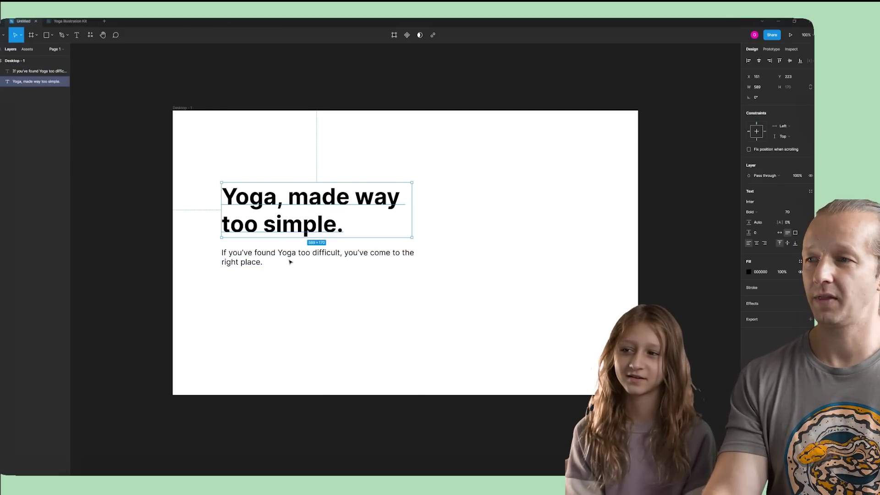
{"action": "left_click_drag", "start_coordinate": [289, 262], "coordinate": [287, 431]}
{"action": "left_click", "coordinate": [307, 367]}
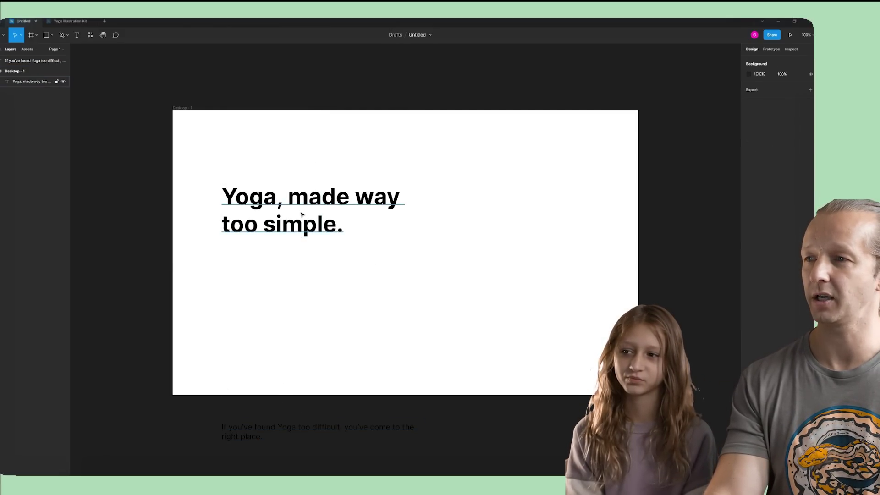
{"action": "left_click", "coordinate": [302, 214]}
{"action": "key", "text": "ctrl+d"}
{"action": "left_click_drag", "start_coordinate": [302, 214], "coordinate": [302, 275]}
{"action": "left_click", "coordinate": [298, 314]}
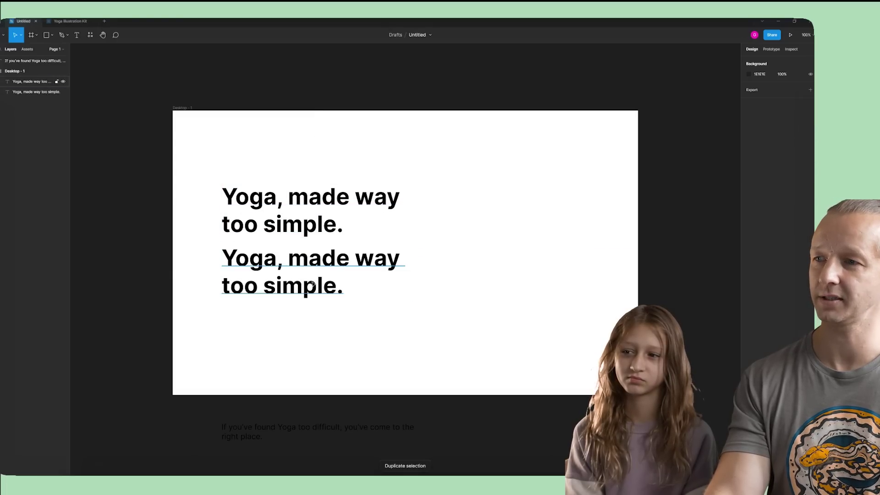
{"action": "left_click", "coordinate": [312, 284]}
{"action": "double_click", "coordinate": [298, 275]}
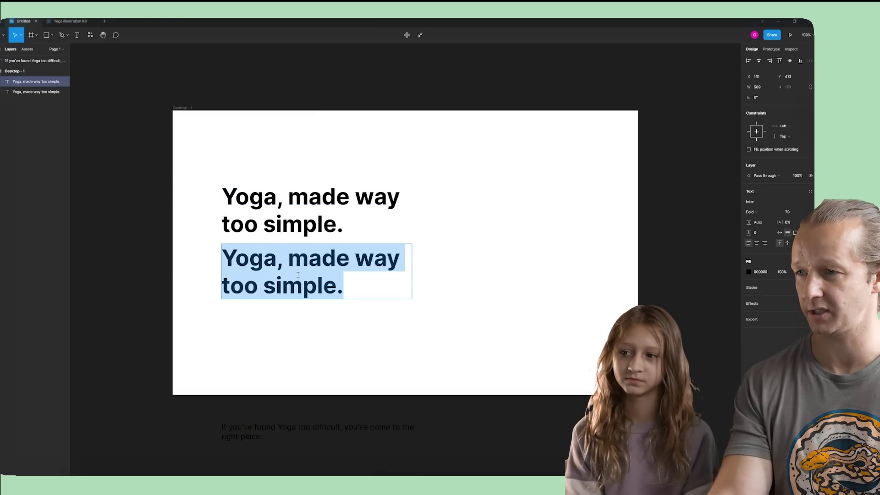
{"action": "type", "text": "If you'"}
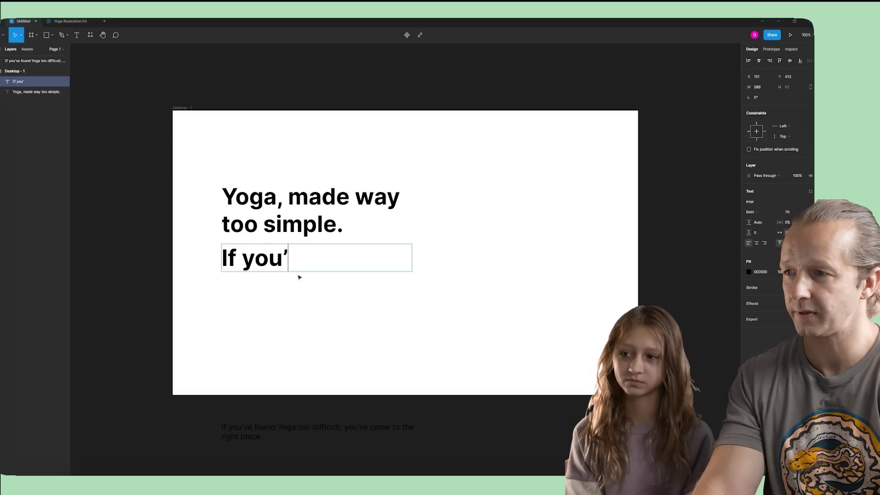
{"action": "type", "text": "ve found yog"}
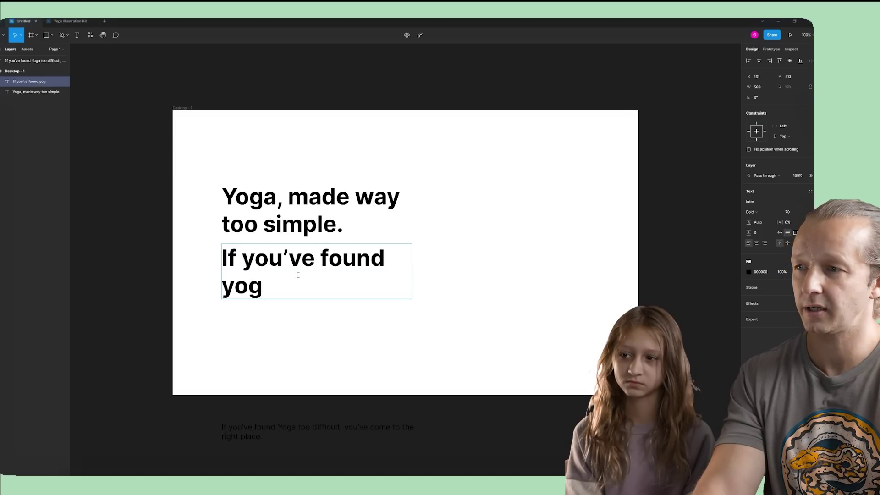
{"action": "type", "text": "a tood ificult, youve'"}
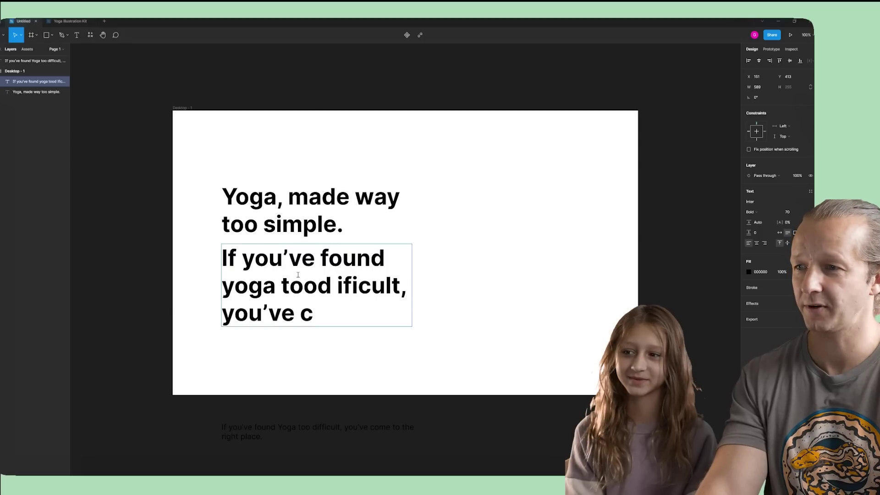
{"action": "type", "text": "ight place."}
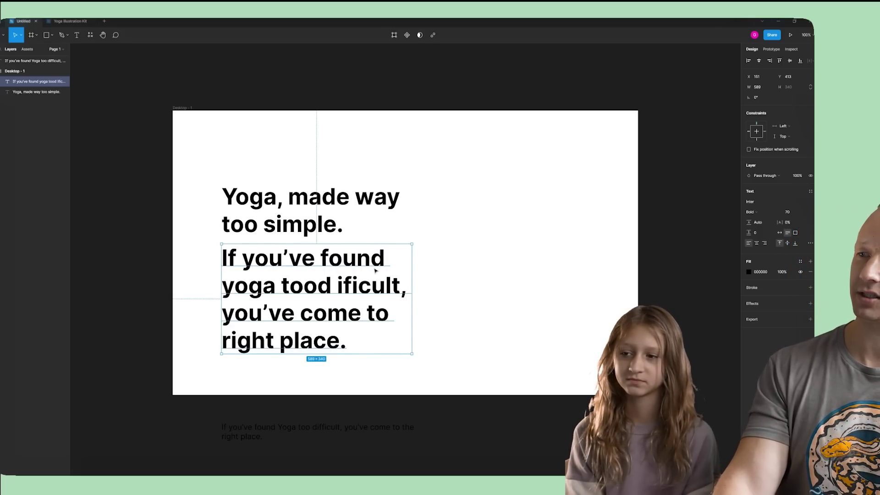
{"action": "left_click_drag", "start_coordinate": [375, 270], "coordinate": [375, 277]}
{"action": "key", "text": "Escape"}
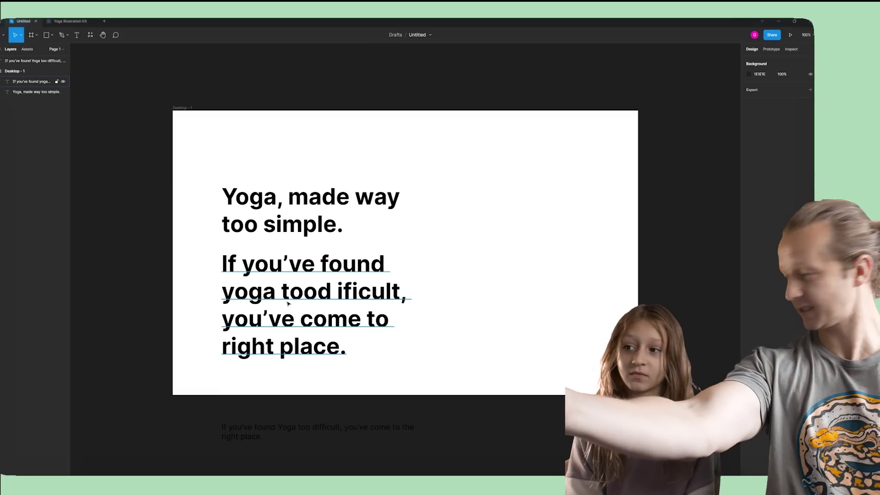
{"action": "left_click", "coordinate": [288, 303]}
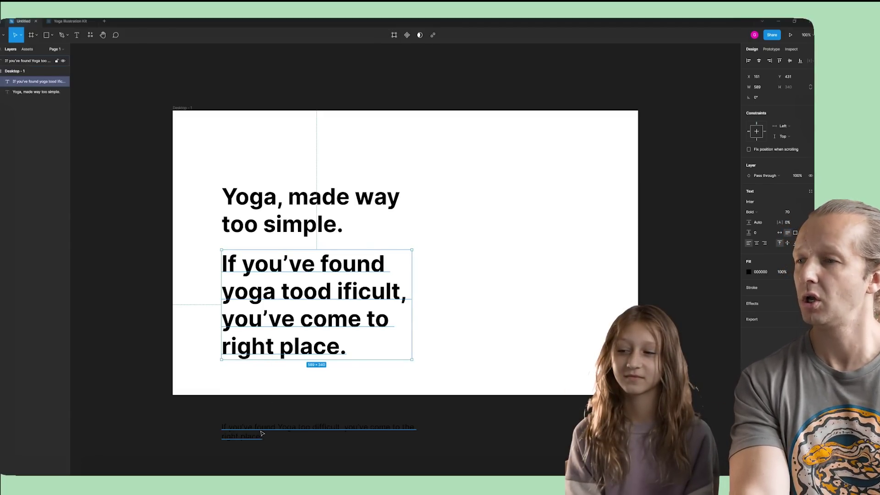
{"action": "key", "text": "Delete"}
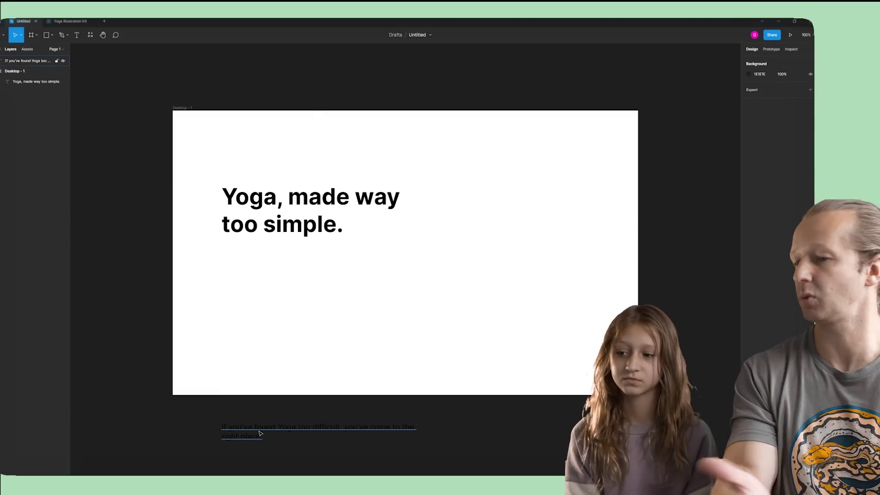
Step: Drag the regular-weight subheadline back up into the frame, directly beneath the bold headline
{"action": "left_click_drag", "start_coordinate": [260, 433], "coordinate": [255, 261]}
{"action": "left_click", "coordinate": [317, 328]}
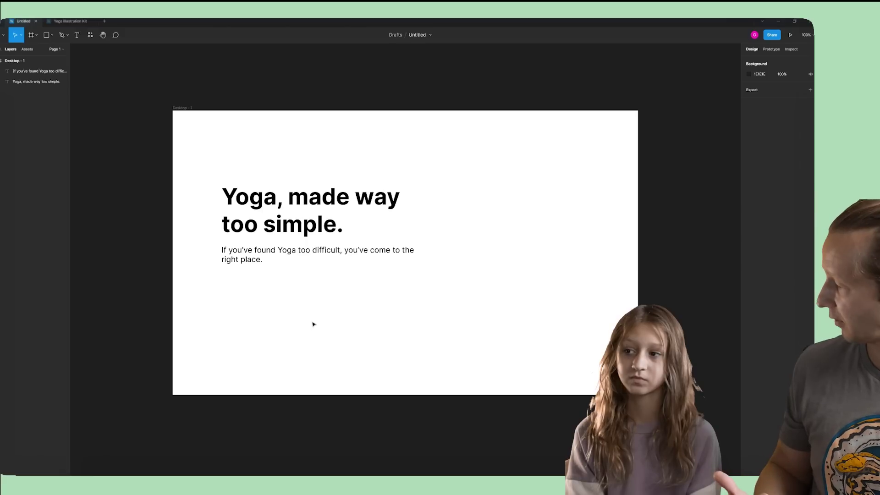
{"action": "left_click", "coordinate": [278, 223]}
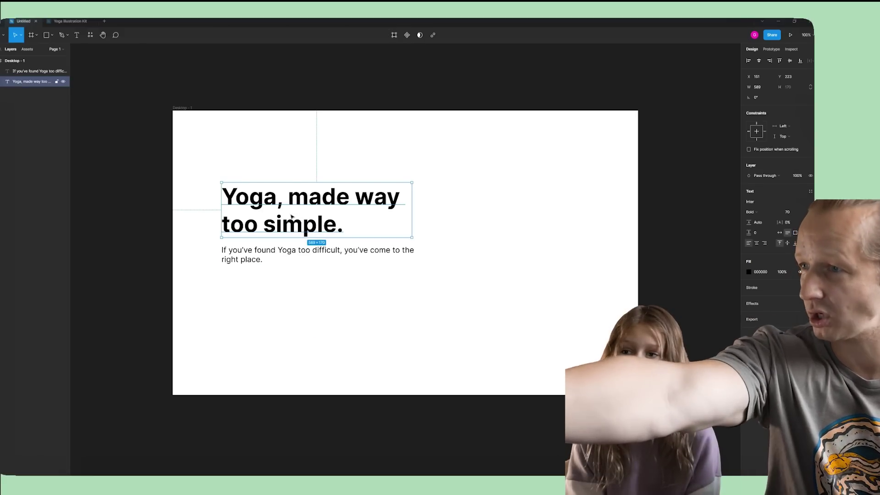
{"action": "left_click", "coordinate": [288, 156]}
{"action": "left_click", "coordinate": [284, 191]}
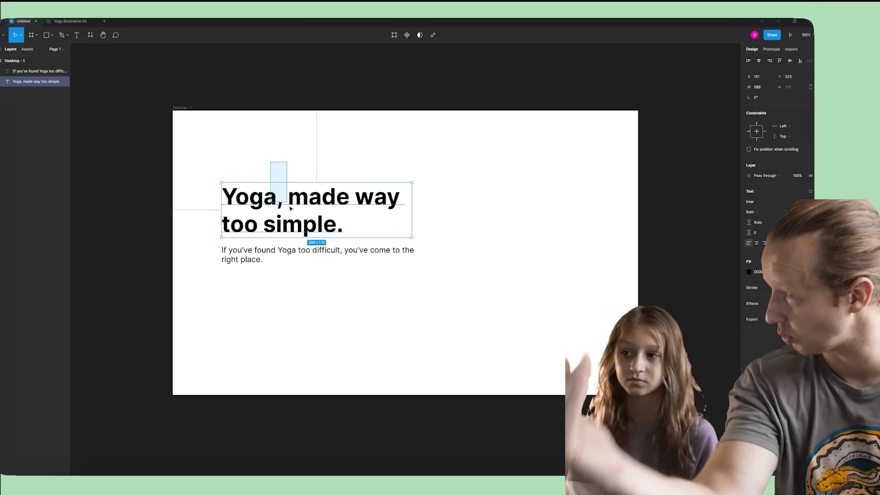
{"action": "left_click", "coordinate": [325, 145]}
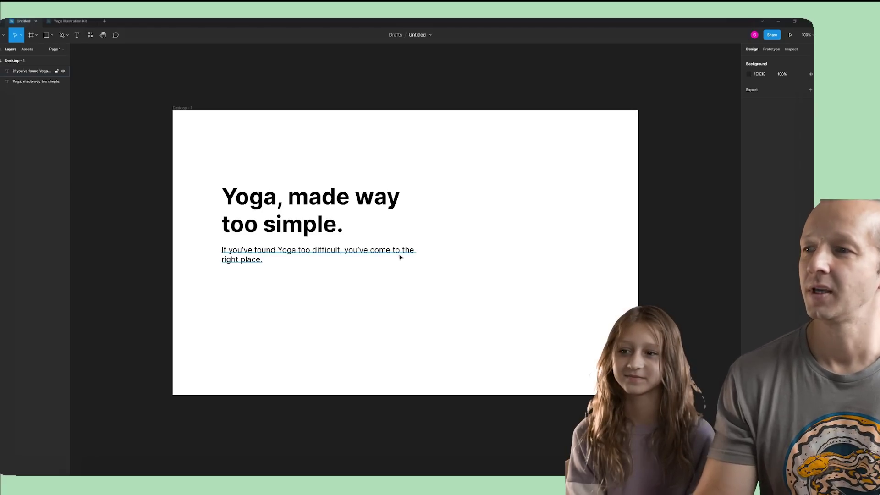
{"action": "left_click", "coordinate": [251, 263]}
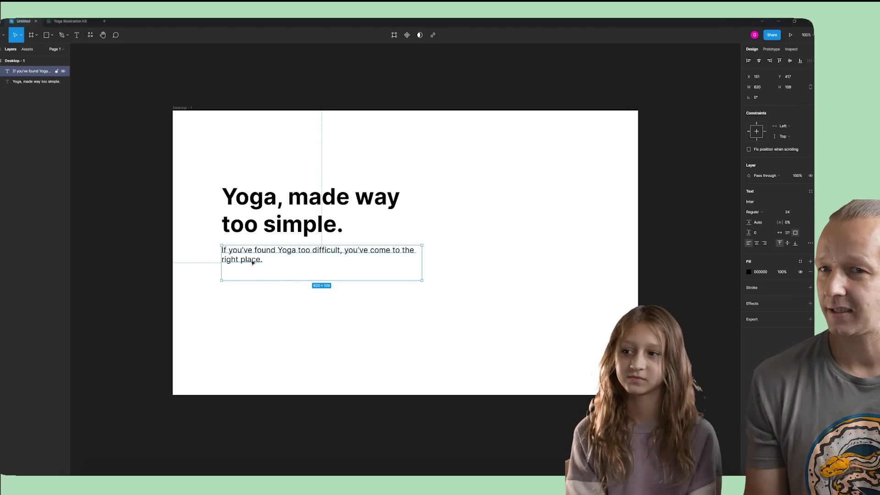
{"action": "left_click", "coordinate": [300, 307]}
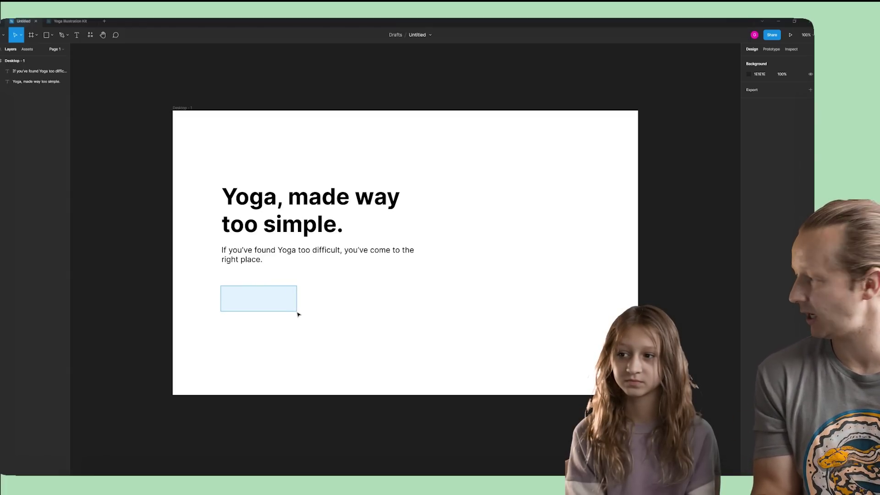
{"action": "left_click_drag", "start_coordinate": [298, 314], "coordinate": [298, 314]}
{"action": "left_click_drag", "start_coordinate": [309, 282], "coordinate": [406, 321]}
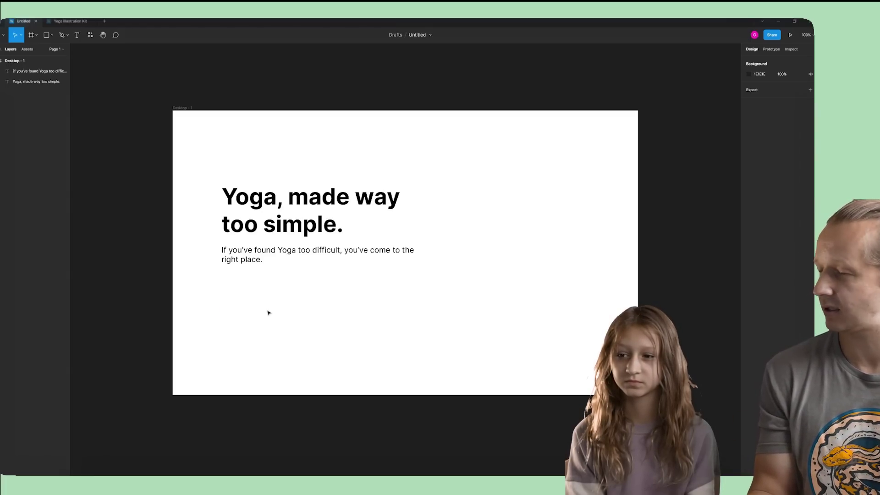
{"action": "left_click_drag", "start_coordinate": [221, 287], "coordinate": [317, 302]}
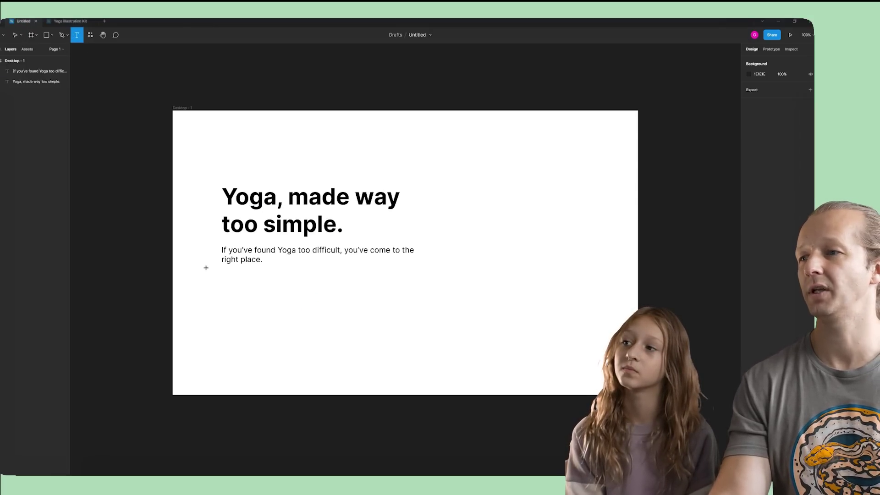
Step: Place a 'Learn yoga now' text line below the subheadline and shift it slightly right
{"action": "left_click", "coordinate": [221, 292]}
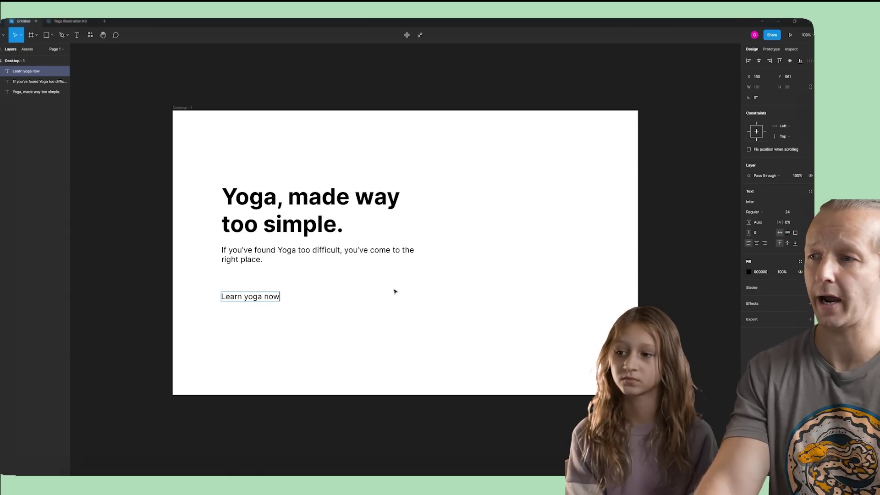
{"action": "left_click", "coordinate": [395, 292]}
{"action": "left_click_drag", "start_coordinate": [248, 297], "coordinate": [256, 301]}
{"action": "left_click", "coordinate": [298, 298]}
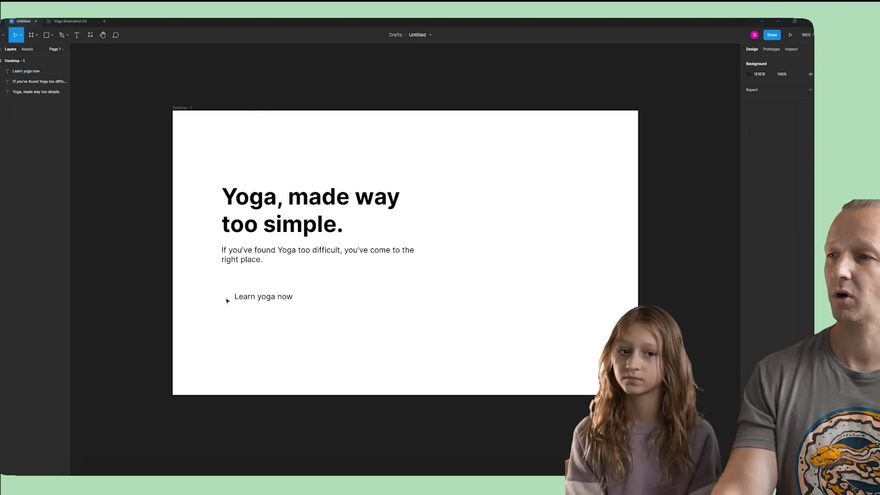
{"action": "scroll", "coordinate": [227, 301], "scroll_direction": "up", "scroll_amount": 3}
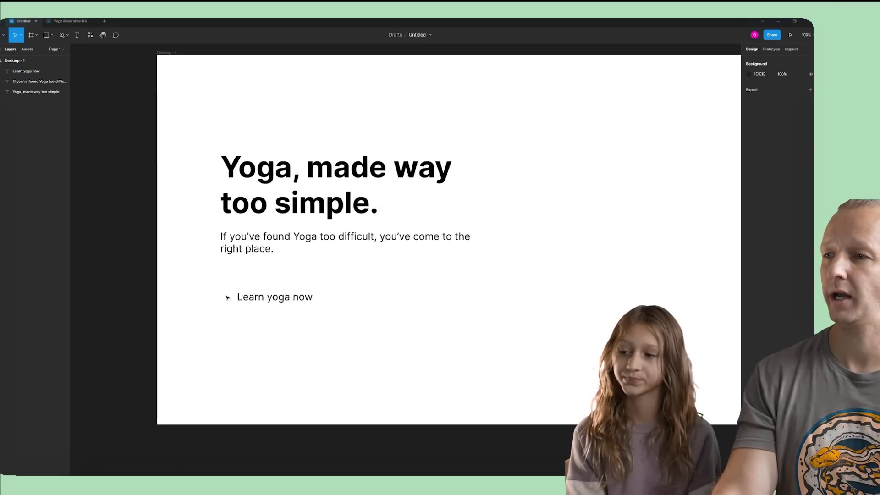
Step: Draw a grey rectangle over 'Learn yoga now', send it behind the text, and nudge it down
{"action": "left_click", "coordinate": [46, 37]}
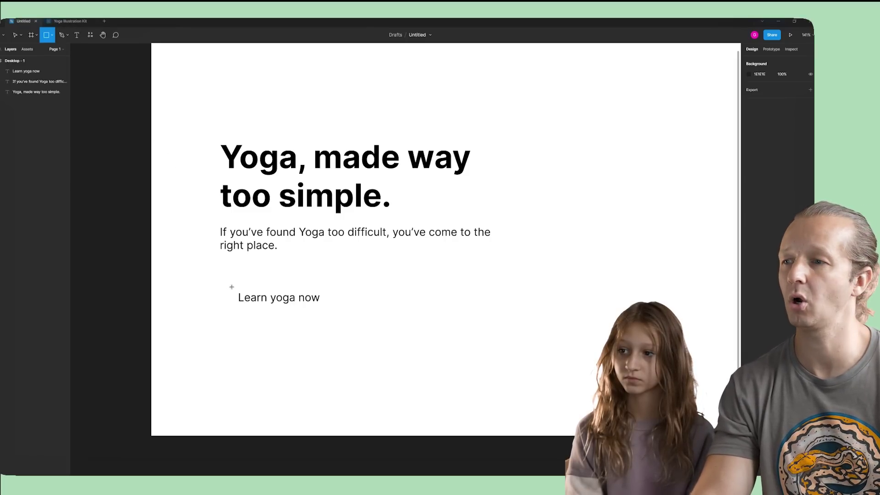
{"action": "left_click_drag", "start_coordinate": [227, 282], "coordinate": [330, 312]}
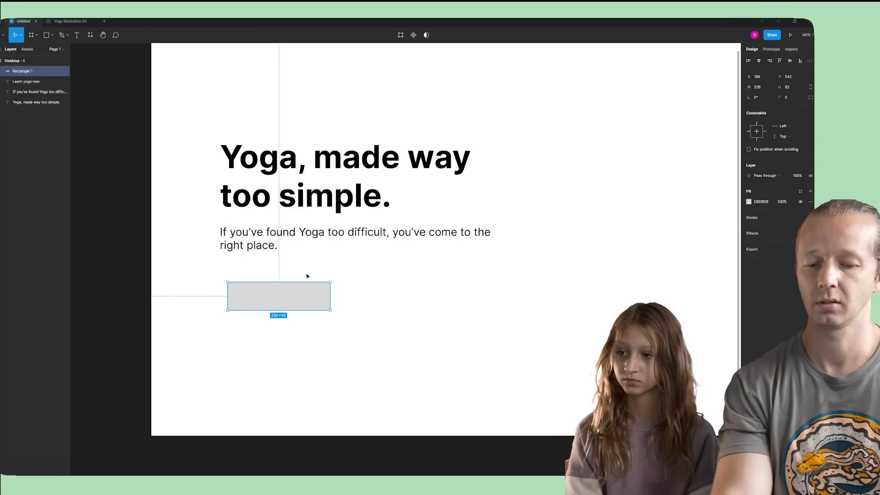
{"action": "key", "text": "bracketleft"}
{"action": "key", "text": "Down"}
{"action": "key", "text": "Down"}
{"action": "key", "text": "Down"}
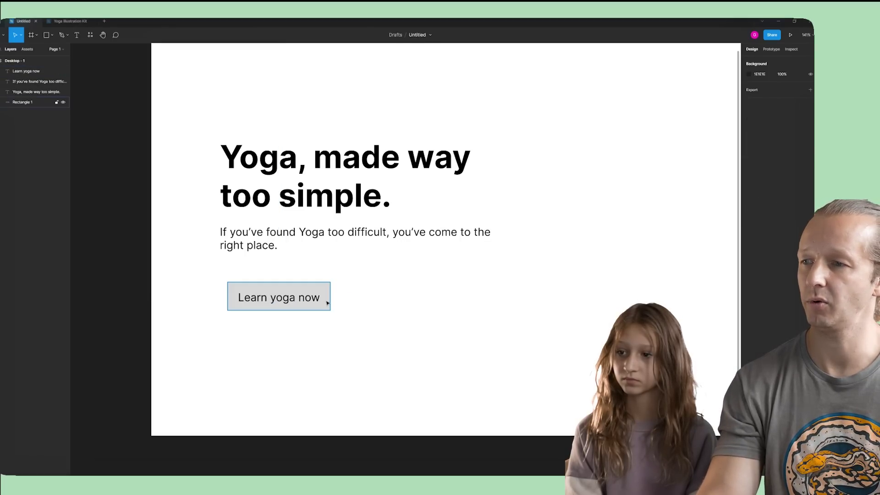
Step: Select the 'Learn yoga now' text and grey box and move them left under the headline
{"action": "left_click", "coordinate": [353, 295]}
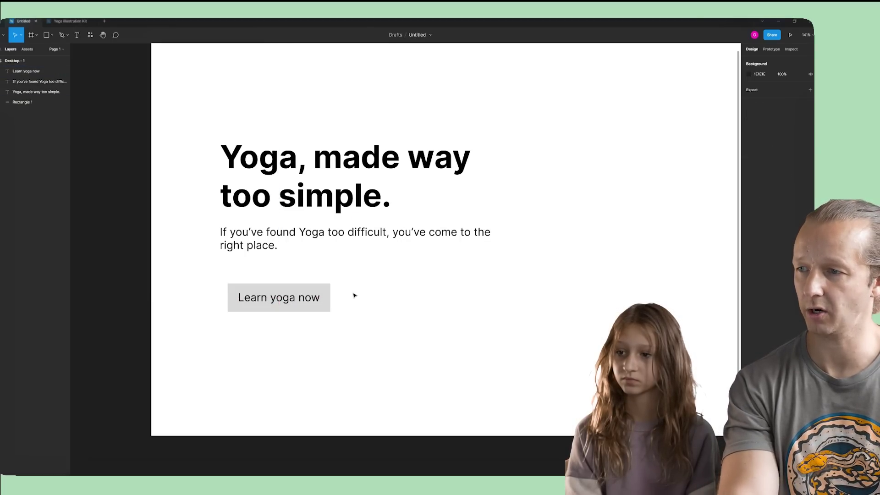
{"action": "left_click_drag", "start_coordinate": [354, 295], "coordinate": [274, 301]}
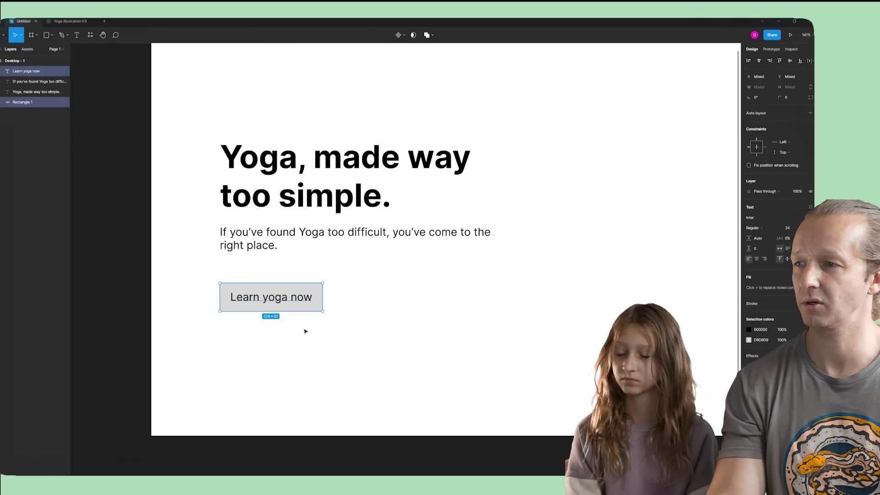
{"action": "left_click", "coordinate": [304, 330]}
{"action": "left_click_drag", "start_coordinate": [199, 269], "coordinate": [336, 338]}
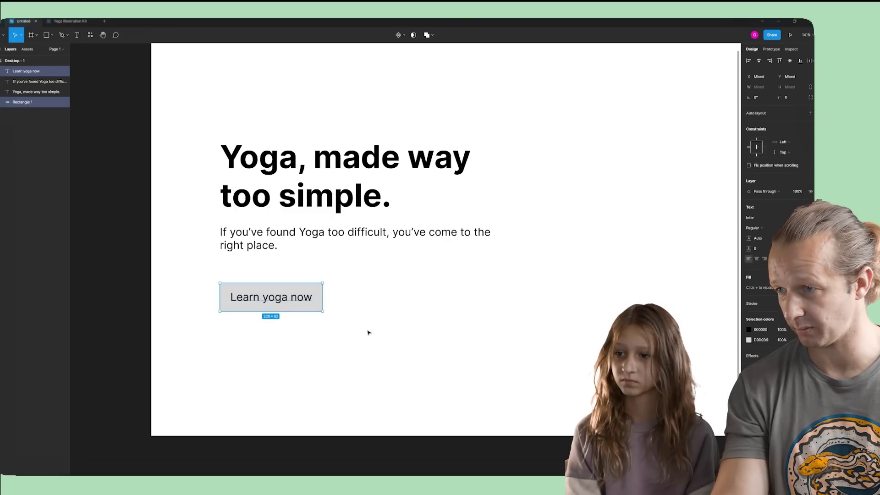
Step: Wrap them in a centre-aligned auto-layout frame that hugs its label with 22/16 padding
{"action": "left_click", "coordinate": [810, 113]}
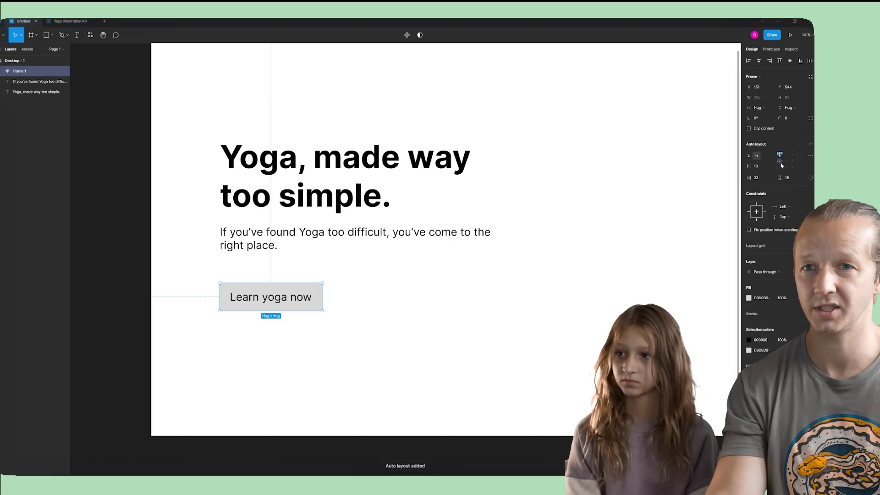
{"action": "left_click", "coordinate": [783, 162]}
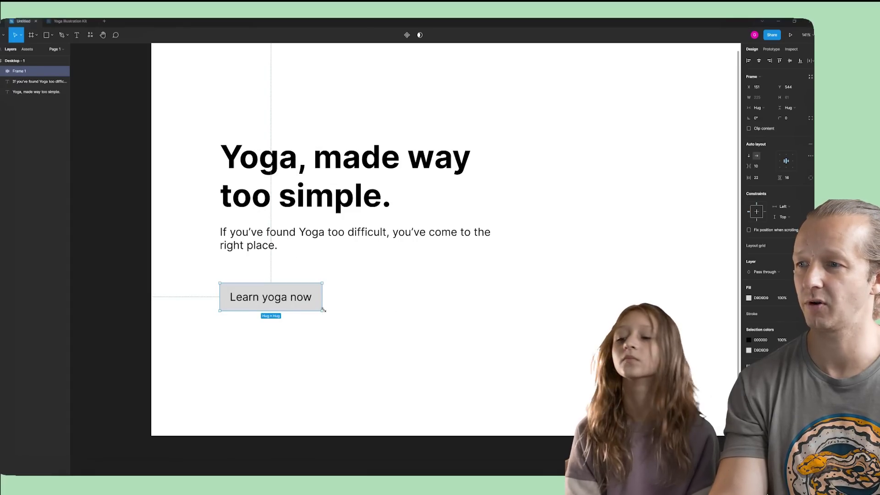
{"action": "left_click_drag", "start_coordinate": [209, 345], "coordinate": [367, 430]}
{"action": "key", "text": "ctrl+z"}
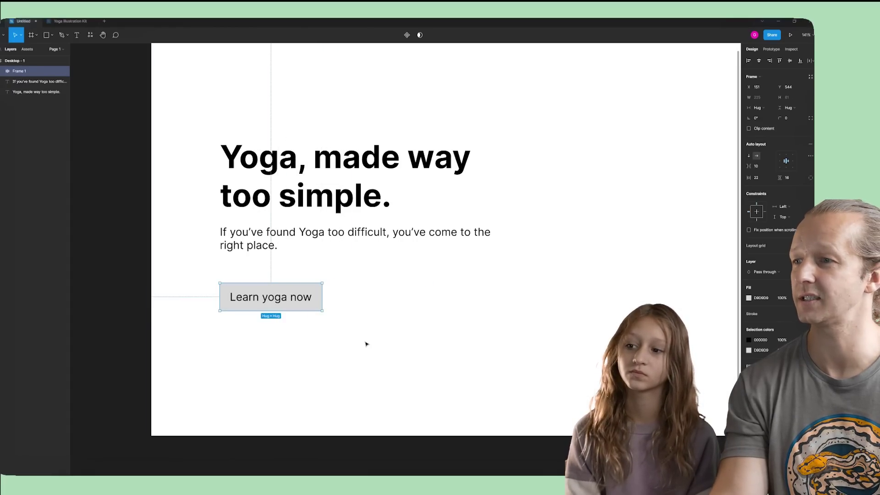
{"action": "left_click", "coordinate": [353, 316]}
{"action": "key", "text": "shift+1"}
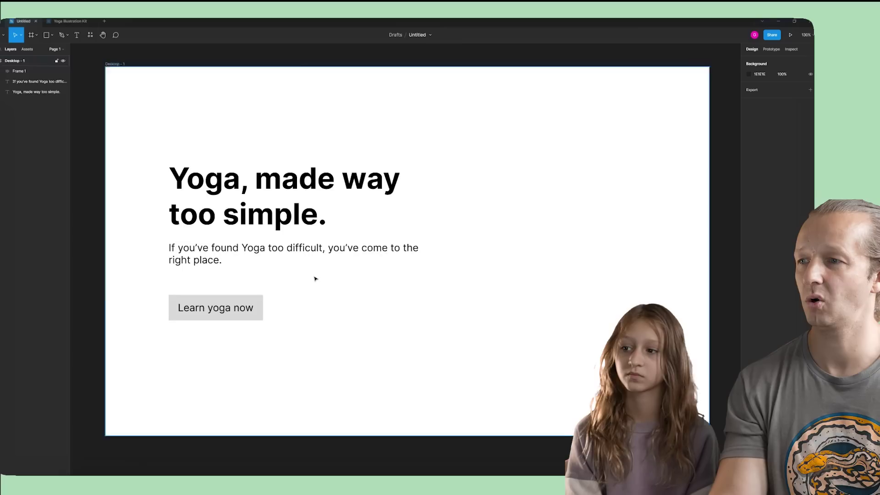
Step: Change the button frame's fill to a bright yellow-green
{"action": "left_click", "coordinate": [261, 315]}
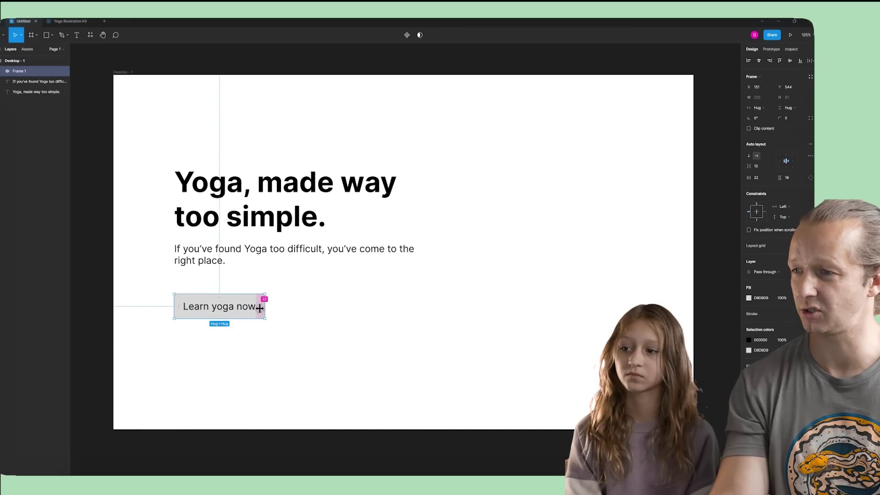
{"action": "left_click", "coordinate": [748, 298]}
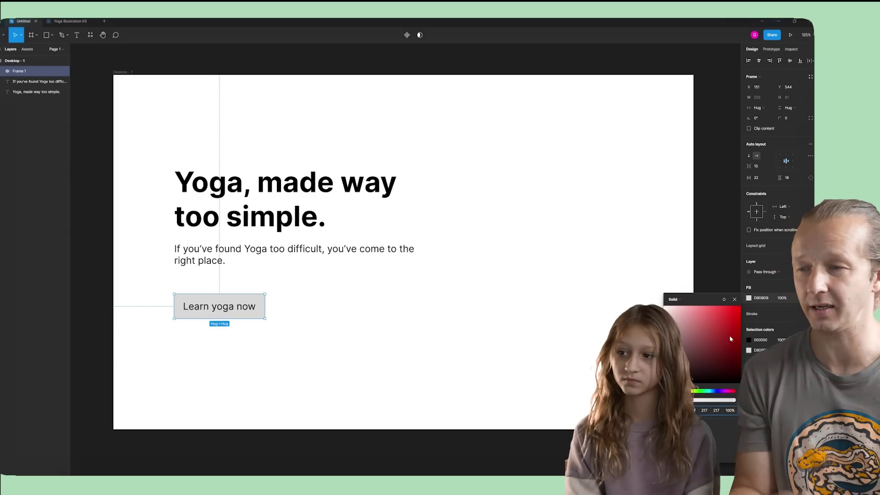
{"action": "left_click", "coordinate": [717, 362]}
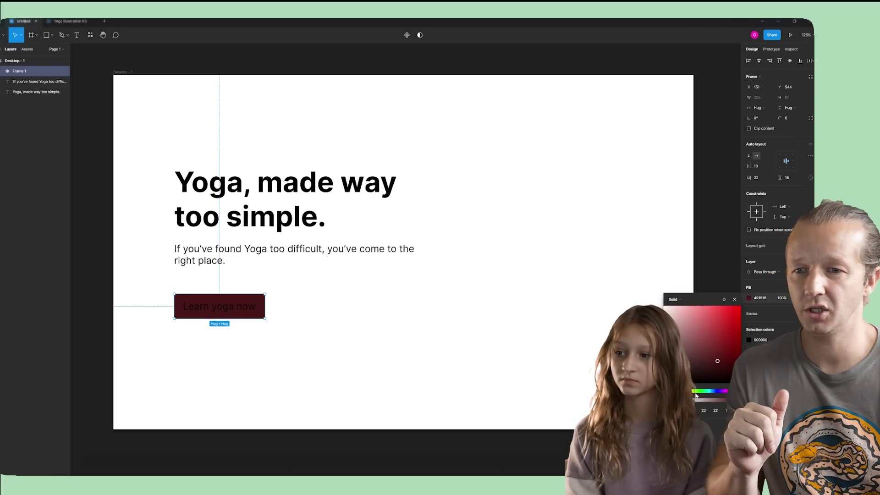
{"action": "left_click_drag", "start_coordinate": [711, 388], "coordinate": [684, 391]}
{"action": "left_click", "coordinate": [709, 333]}
{"action": "left_click_drag", "start_coordinate": [710, 333], "coordinate": [708, 330]}
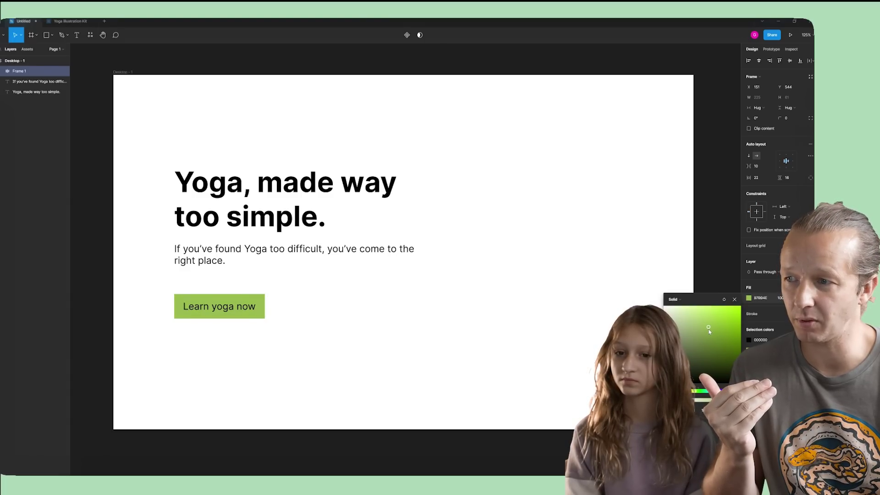
{"action": "left_click", "coordinate": [293, 304]}
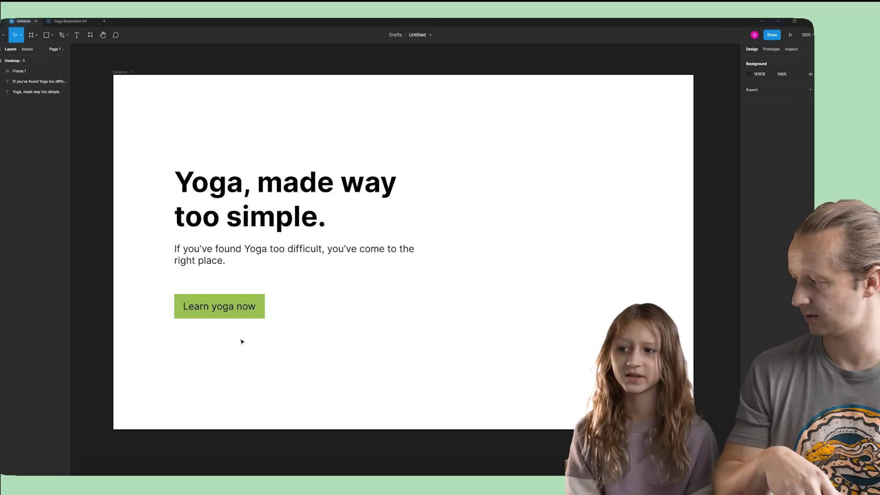
Step: Make the 'Learn yoga now' button label Bold
{"action": "double_click", "coordinate": [239, 306]}
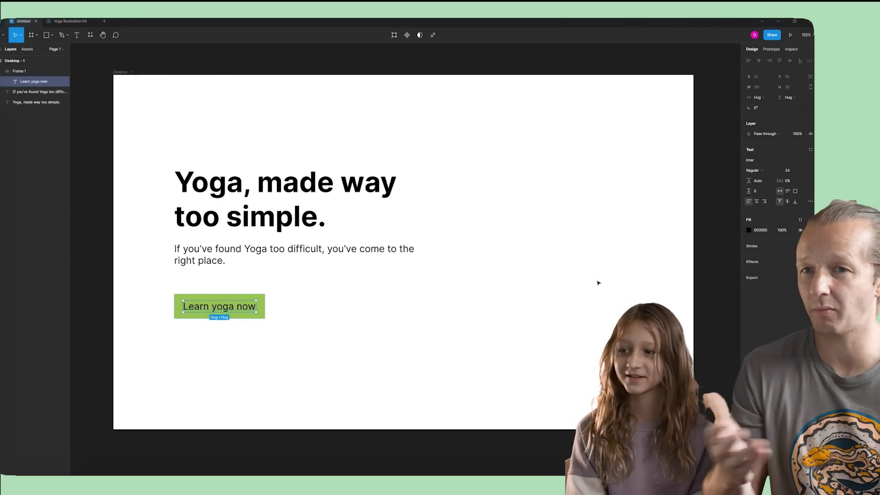
{"action": "left_click", "coordinate": [754, 170]}
{"action": "left_click", "coordinate": [755, 193]}
{"action": "left_click", "coordinate": [429, 316]}
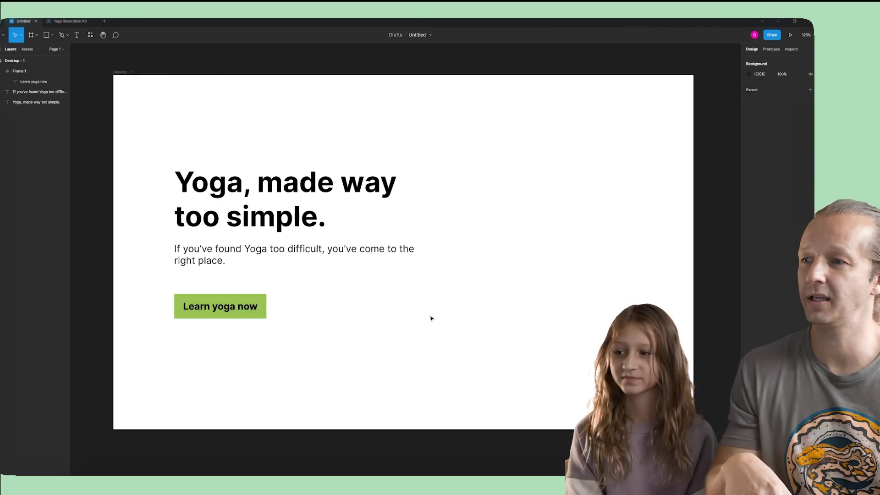
{"action": "left_click", "coordinate": [241, 315]}
{"action": "left_click", "coordinate": [327, 323]}
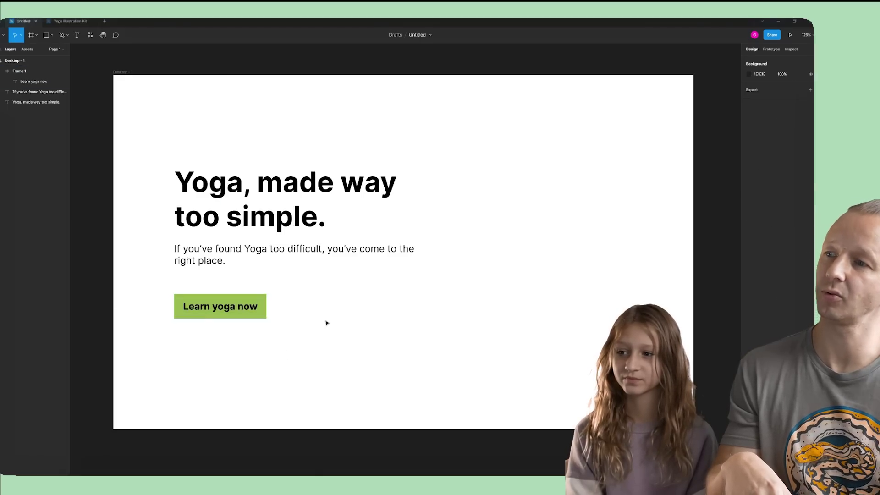
Step: Give the green button frame a corner radius of 20
{"action": "left_click", "coordinate": [260, 313]}
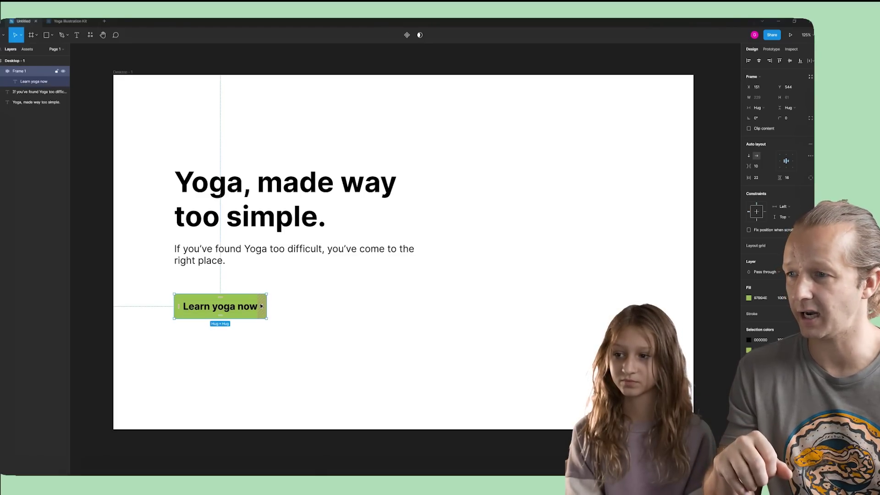
{"action": "scroll", "coordinate": [239, 306], "scroll_direction": "up", "scroll_amount": 5}
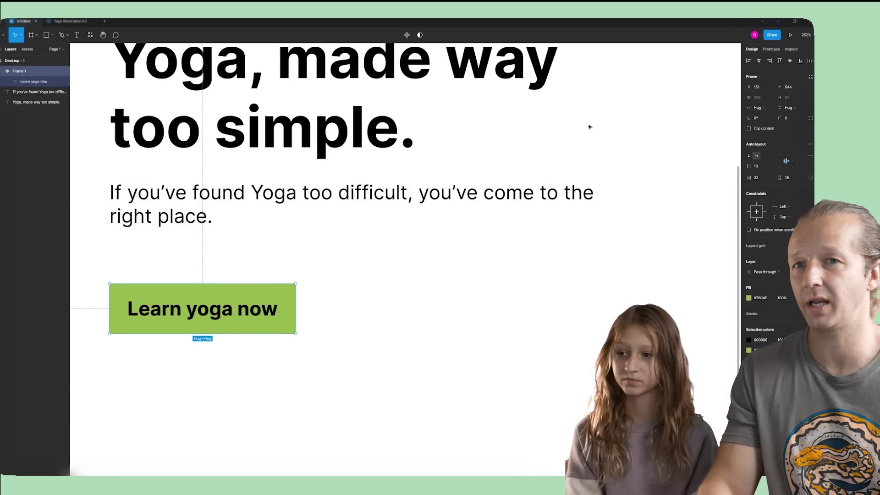
{"action": "left_click_drag", "start_coordinate": [780, 119], "coordinate": [786, 120]}
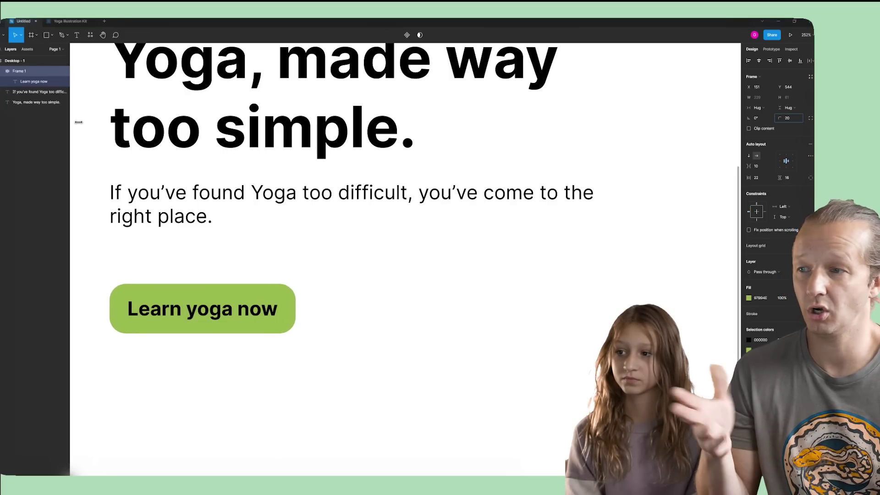
{"action": "left_click", "coordinate": [420, 337]}
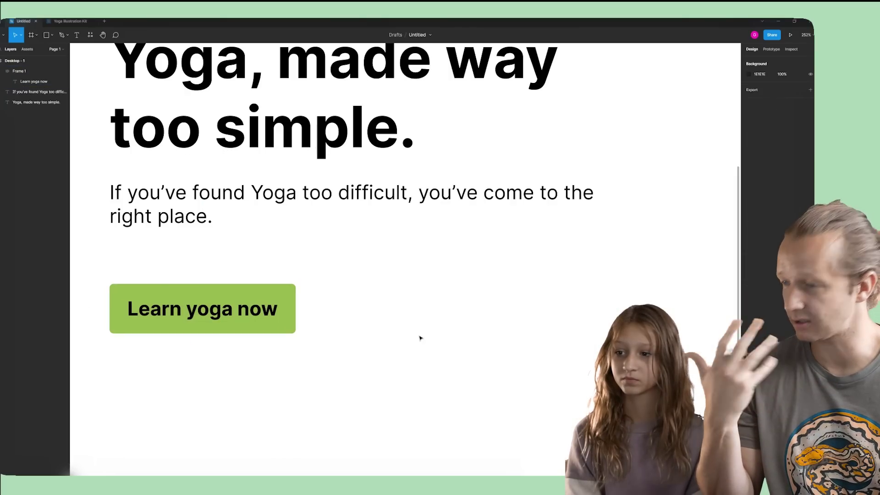
Step: Shift the headline, paragraph and button together slightly down-left in the frame
{"action": "scroll", "coordinate": [312, 272], "scroll_direction": "down", "scroll_amount": 5}
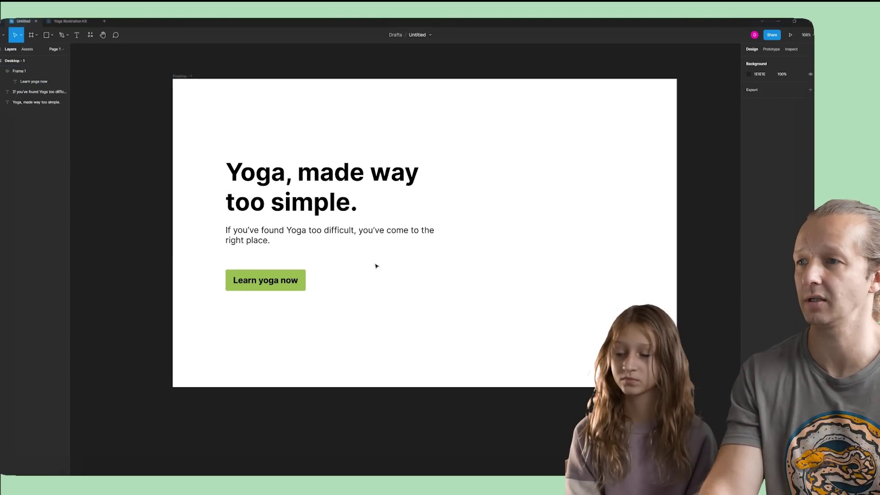
{"action": "left_click_drag", "start_coordinate": [341, 273], "coordinate": [287, 282]}
{"action": "left_click_drag", "start_coordinate": [141, 143], "coordinate": [308, 318]}
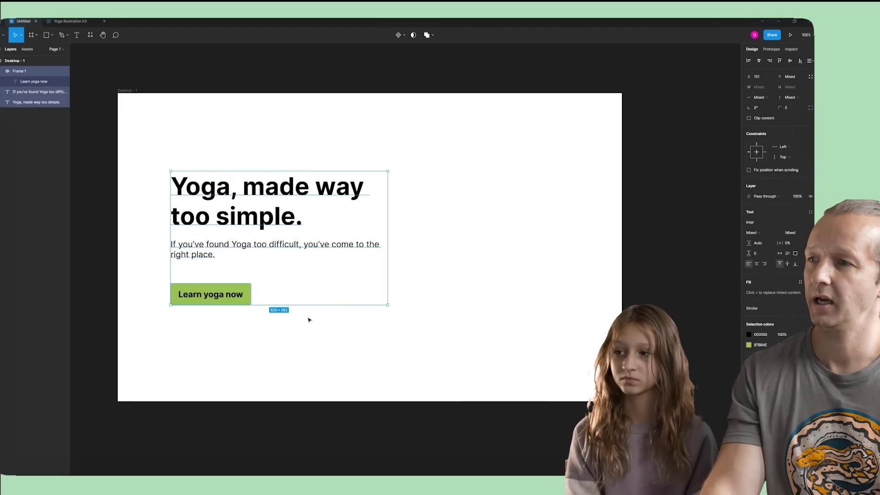
{"action": "mouse_move", "coordinate": [248, 234]}
{"action": "left_mouse_down"}
{"action": "mouse_move", "coordinate": [245, 251]}
{"action": "mouse_move", "coordinate": [246, 242]}
{"action": "left_mouse_up"}
{"action": "left_click", "coordinate": [291, 318]}
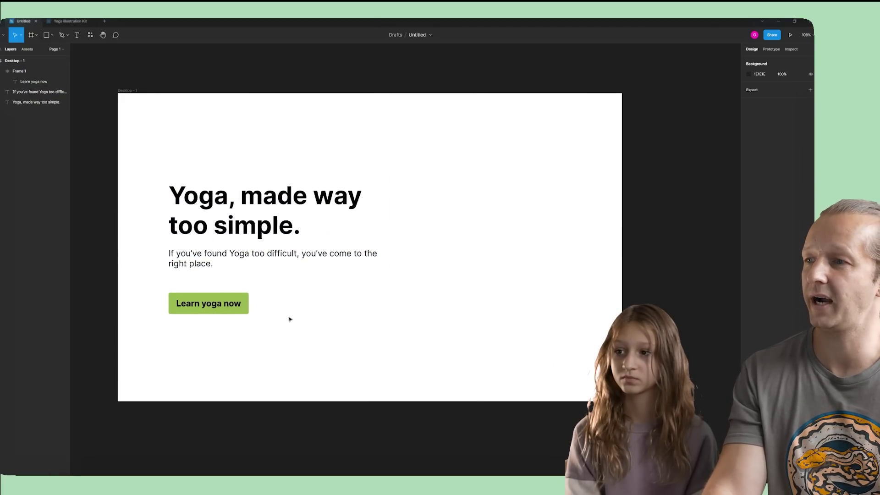
Step: Select the subheadline paragraph and loosen its line height
{"action": "left_click", "coordinate": [203, 257]}
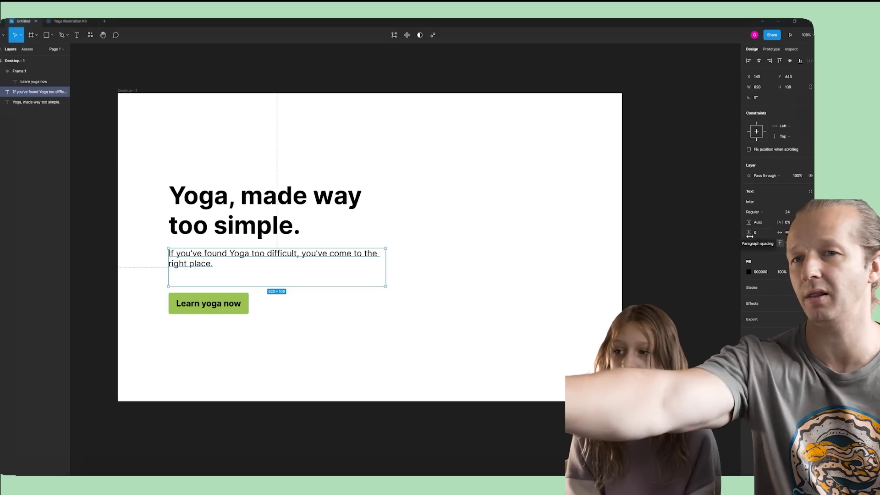
{"action": "left_click", "coordinate": [405, 266]}
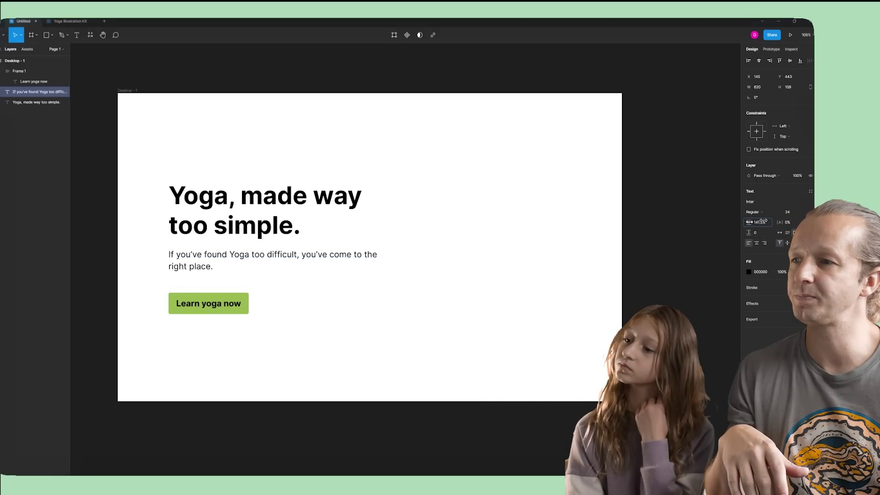
{"action": "left_click_drag", "start_coordinate": [407, 151], "coordinate": [621, 353]}
{"action": "left_click_drag", "start_coordinate": [163, 141], "coordinate": [443, 359]}
{"action": "left_click", "coordinate": [444, 358]}
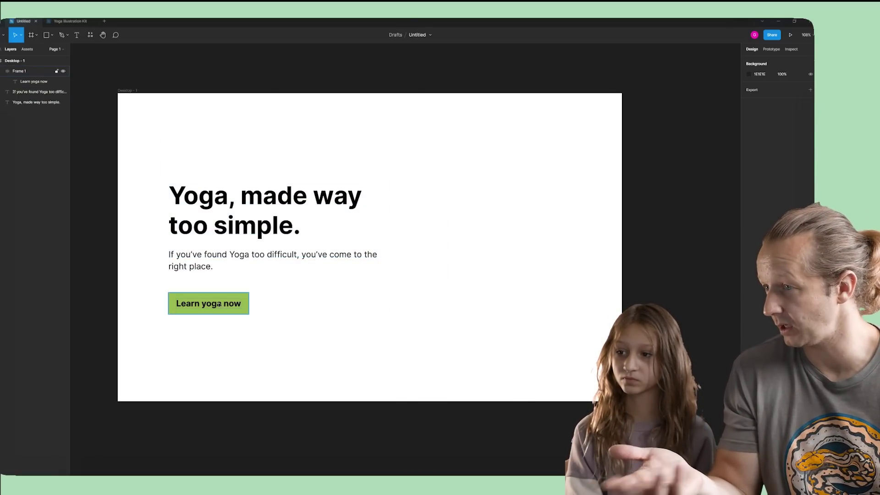
Step: Copy the purple yoga-with-cat Scene 3 group from the Yoga Illustration Kit, then return to the Untitled draft
{"action": "left_click", "coordinate": [79, 21]}
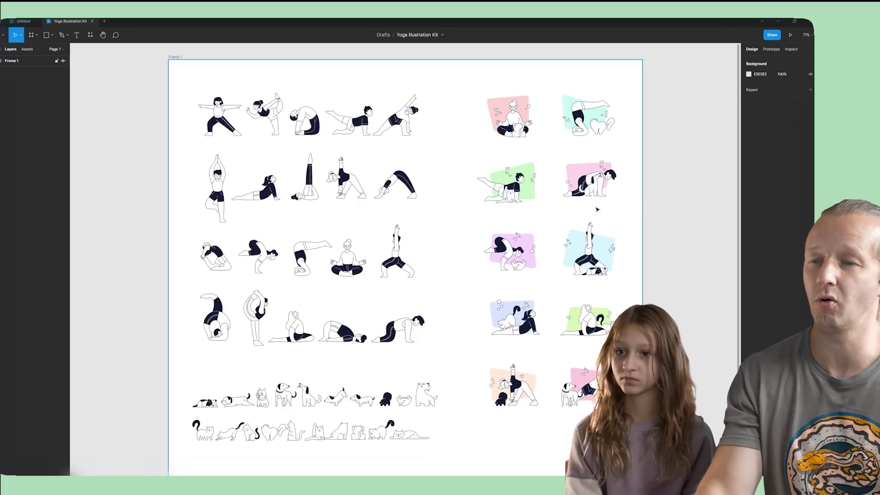
{"action": "scroll", "coordinate": [597, 206], "scroll_direction": "up", "scroll_amount": 3}
{"action": "scroll", "coordinate": [597, 205], "scroll_direction": "up", "scroll_amount": 5}
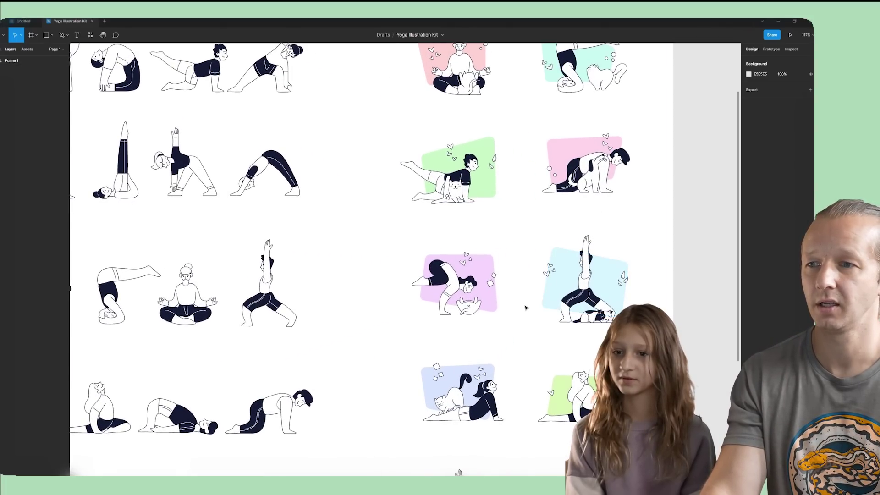
{"action": "left_click", "coordinate": [481, 292]}
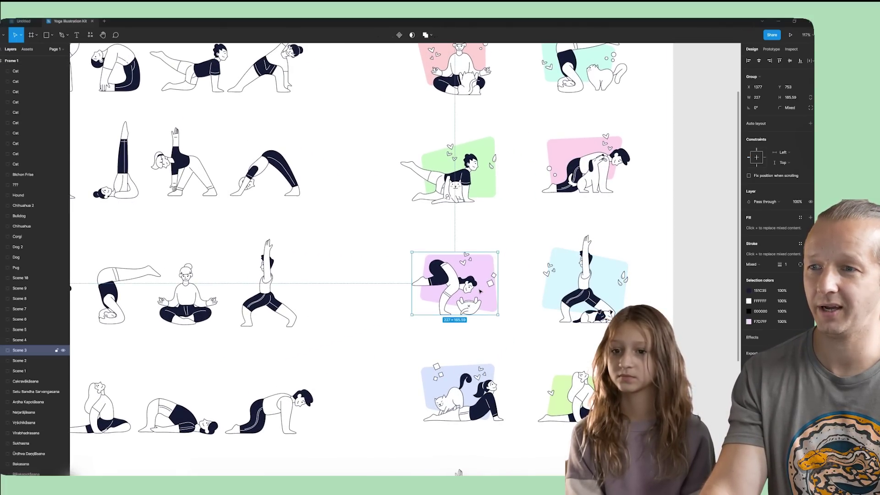
{"action": "scroll", "coordinate": [456, 257], "scroll_direction": "up", "scroll_amount": 10}
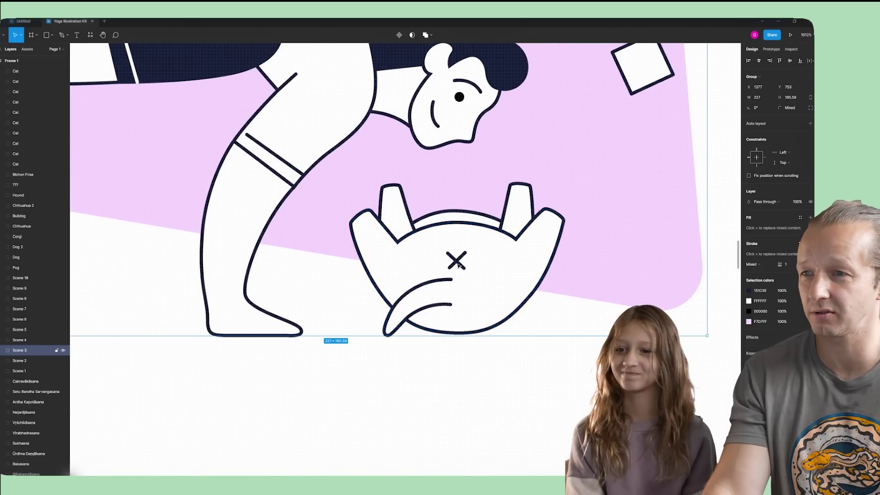
{"action": "scroll", "coordinate": [457, 265], "scroll_direction": "down", "scroll_amount": 10}
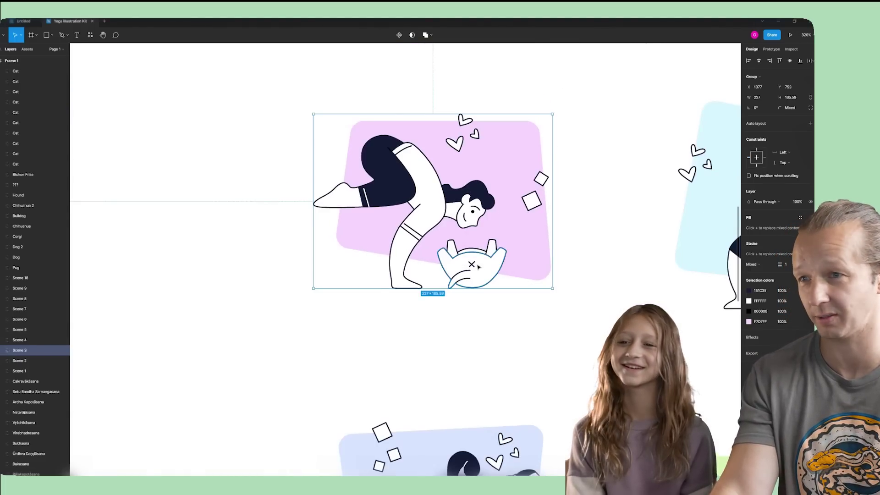
{"action": "key", "text": "ctrl+Tab"}
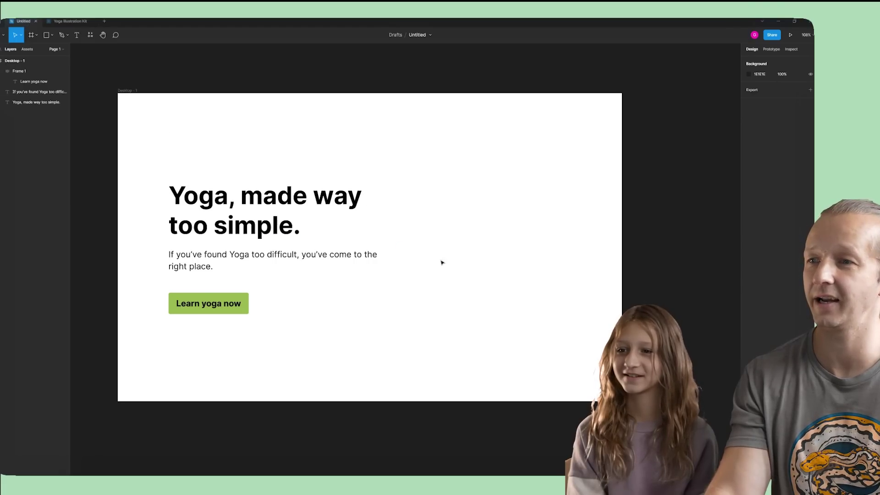
Step: Paste the Scene 3 illustration, resize it and place it beside the hero text
{"action": "key", "text": "ctrl+v"}
{"action": "left_click_drag", "start_coordinate": [444, 289], "coordinate": [499, 250]}
{"action": "left_click", "coordinate": [461, 275]}
{"action": "left_click", "coordinate": [602, 307]}
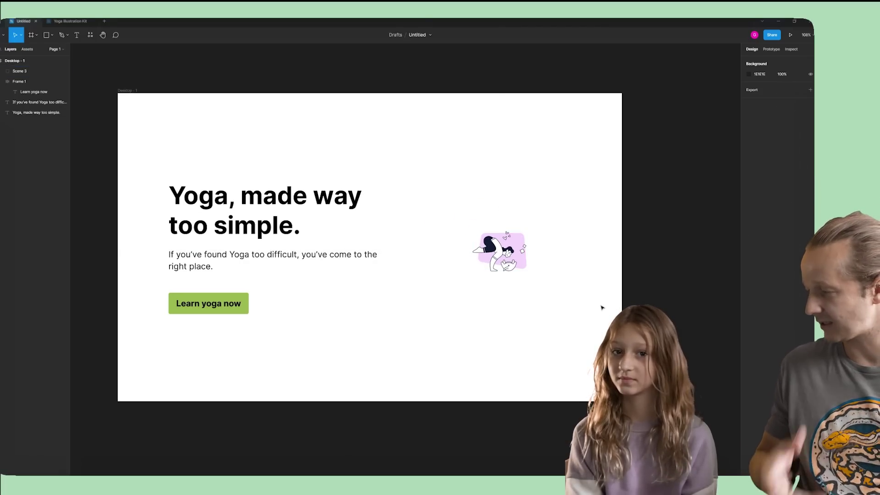
{"action": "left_click_drag", "start_coordinate": [491, 255], "coordinate": [601, 347]}
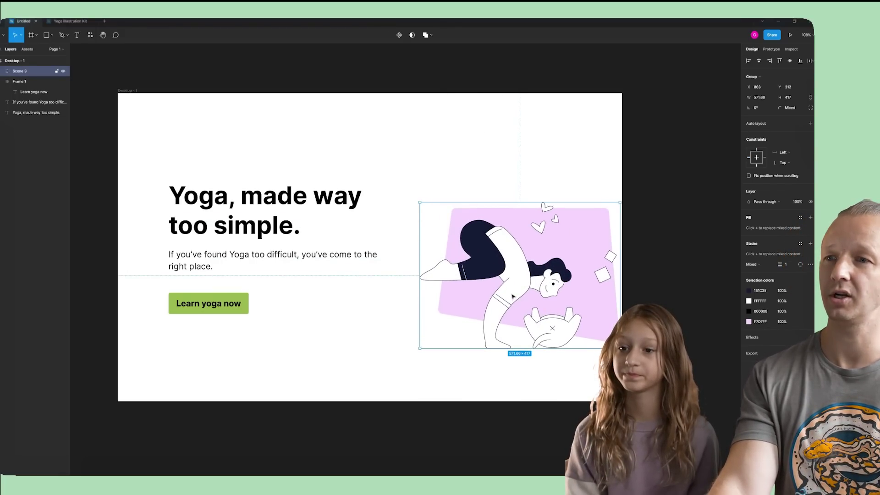
{"action": "left_click_drag", "start_coordinate": [513, 296], "coordinate": [502, 275]}
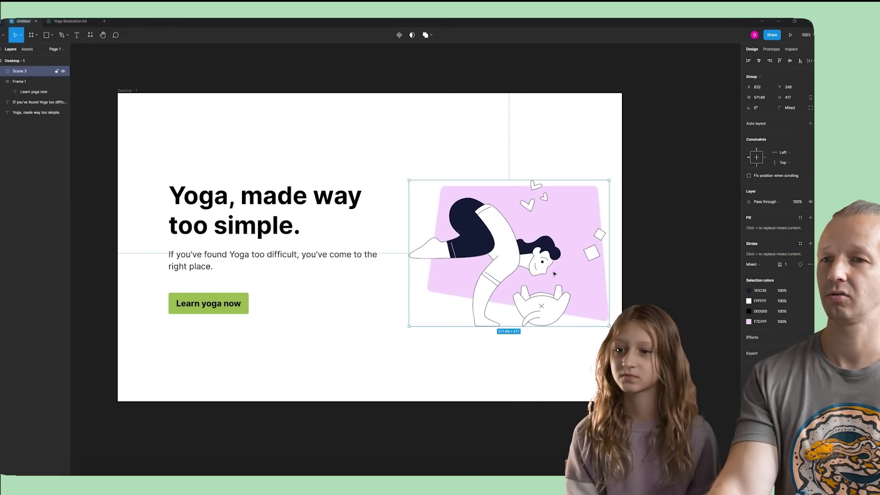
Step: Shift the text block left and move the illustration about 40 px left
{"action": "left_click_drag", "start_coordinate": [174, 161], "coordinate": [264, 305]}
{"action": "left_click", "coordinate": [394, 357]}
{"action": "mouse_move", "coordinate": [506, 226]}
{"action": "left_mouse_down"}
{"action": "mouse_move", "coordinate": [463, 238]}
{"action": "mouse_move", "coordinate": [490, 237]}
{"action": "mouse_move", "coordinate": [513, 169]}
{"action": "mouse_move", "coordinate": [514, 386]}
{"action": "mouse_move", "coordinate": [509, 241]}
{"action": "left_mouse_up"}
{"action": "left_click", "coordinate": [476, 141]}
{"action": "left_click", "coordinate": [489, 238]}
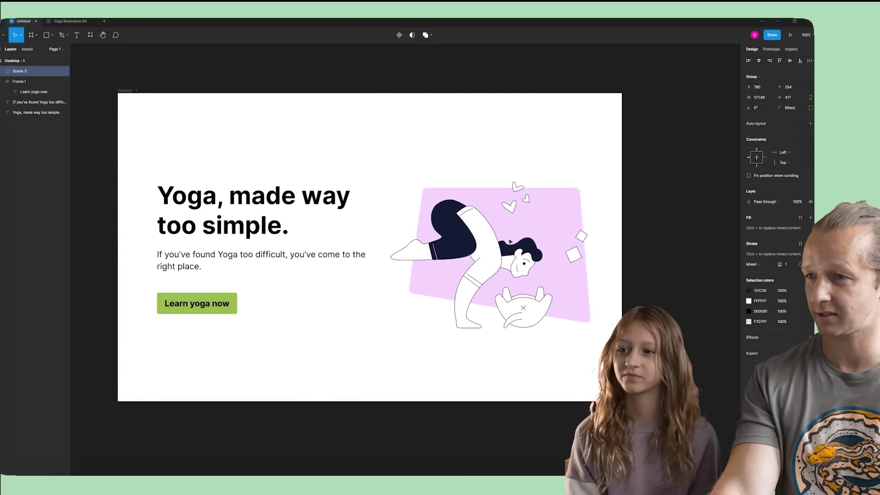
Step: Narrow the paragraph box so 'the right place' starts its second line
{"action": "left_click", "coordinate": [341, 158]}
{"action": "left_click", "coordinate": [355, 256]}
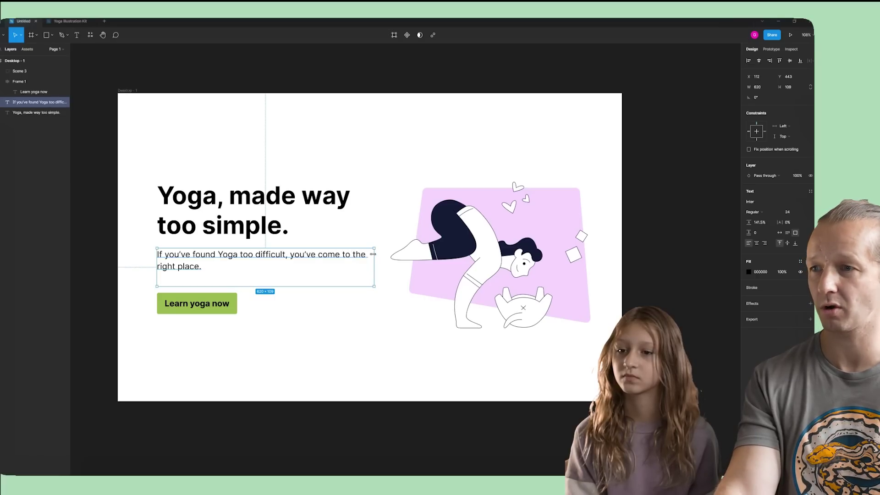
{"action": "left_click", "coordinate": [376, 258]}
{"action": "left_click", "coordinate": [372, 258]}
{"action": "left_click_drag", "start_coordinate": [373, 259], "coordinate": [362, 259]}
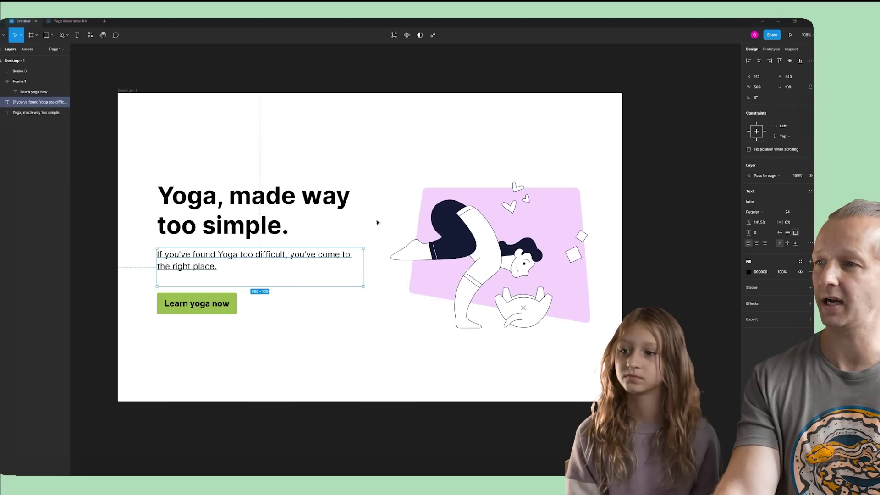
{"action": "left_click", "coordinate": [442, 159]}
Step: Move the text block right onto the centre guide and the illustration about 17 px left
{"action": "left_click_drag", "start_coordinate": [165, 147], "coordinate": [268, 343]}
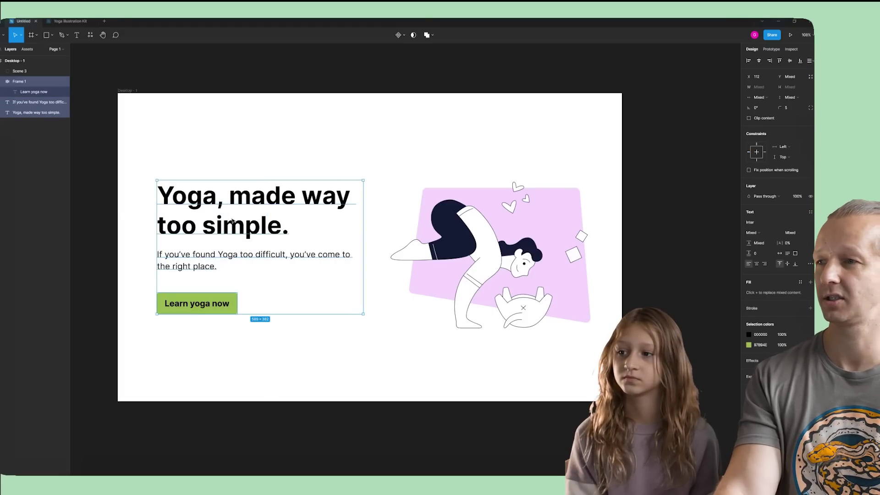
{"action": "left_click_drag", "start_coordinate": [231, 220], "coordinate": [238, 220]}
{"action": "left_click", "coordinate": [393, 143]}
{"action": "left_click_drag", "start_coordinate": [515, 241], "coordinate": [507, 242]}
{"action": "left_click", "coordinate": [432, 137]}
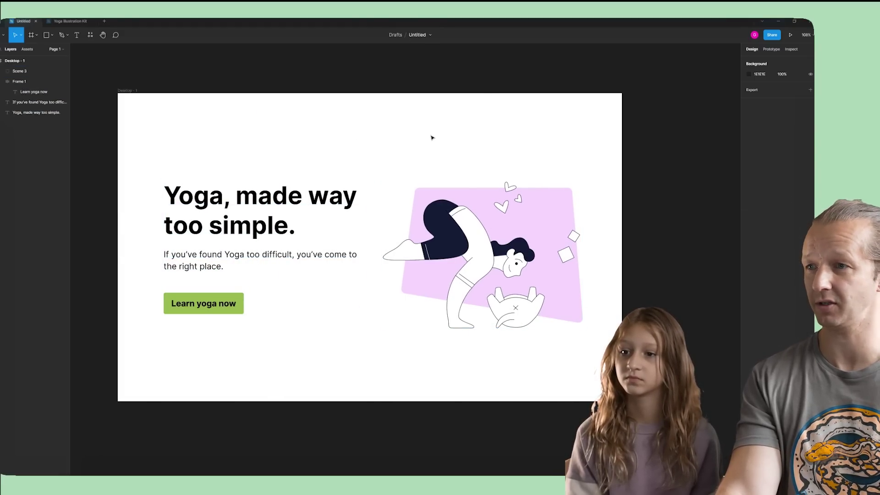
{"action": "left_click", "coordinate": [436, 201]}
{"action": "left_click", "coordinate": [463, 359]}
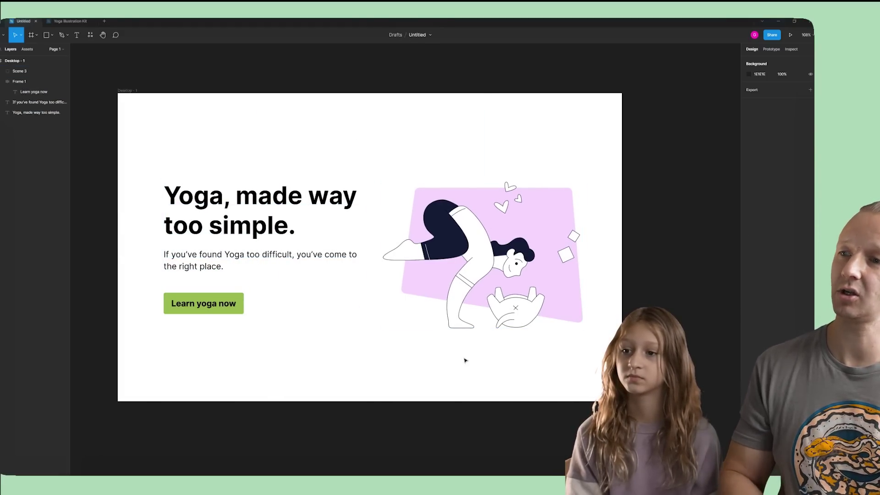
{"action": "left_click", "coordinate": [403, 249]}
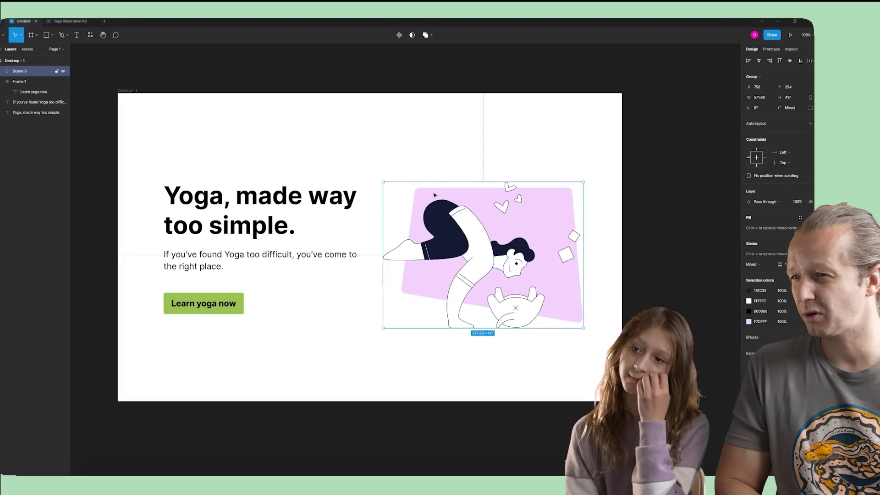
Step: Fill the backdrop shape Vector 571 with the button's green, lightened to a pale, slightly duller tone
{"action": "double_click", "coordinate": [543, 222]}
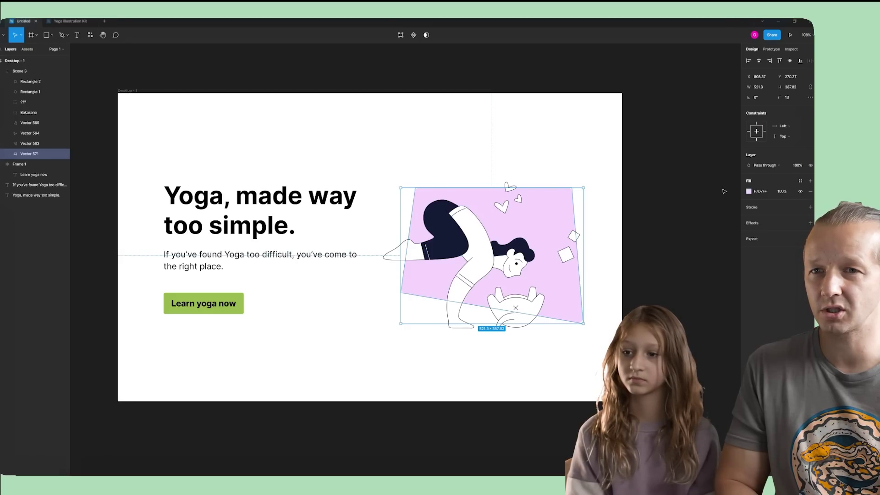
{"action": "left_click", "coordinate": [749, 192]}
{"action": "left_click", "coordinate": [672, 289]}
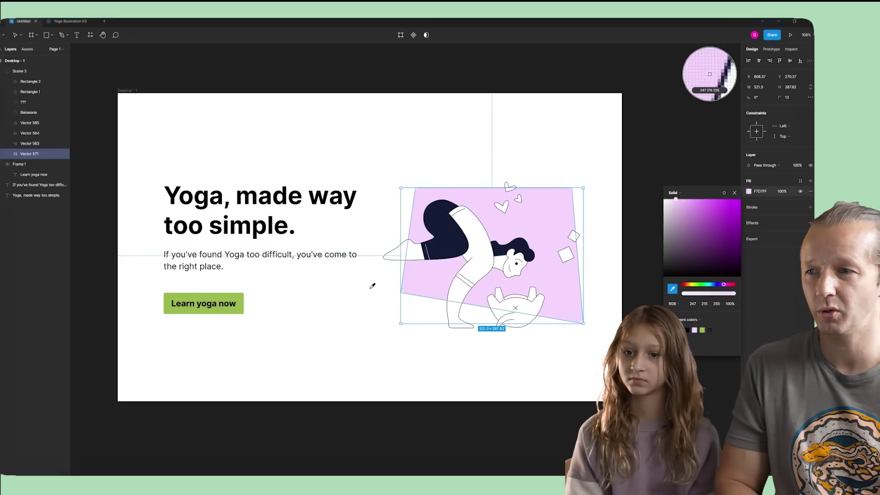
{"action": "left_click", "coordinate": [240, 299]}
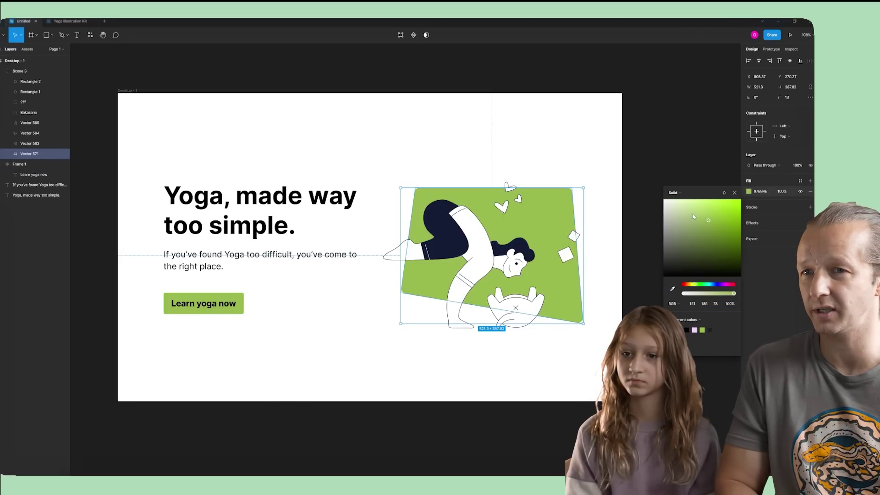
{"action": "left_click_drag", "start_coordinate": [692, 205], "coordinate": [683, 206]}
{"action": "left_click", "coordinate": [680, 208]}
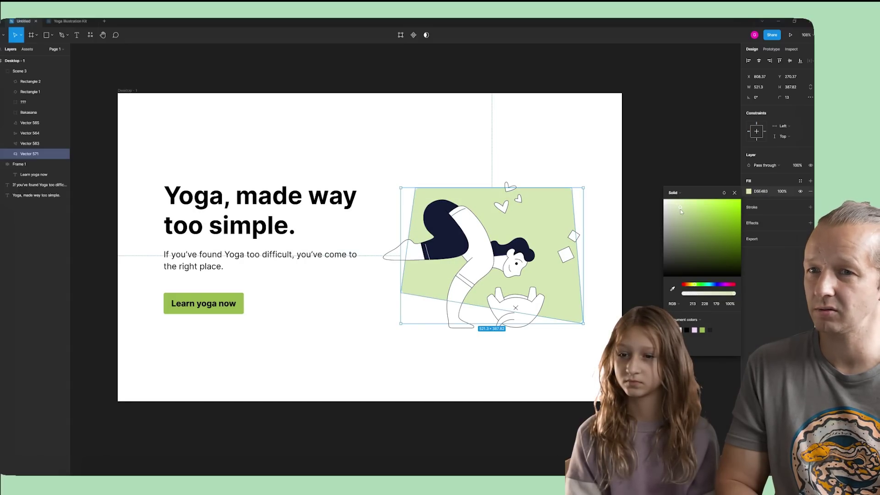
{"action": "left_click", "coordinate": [434, 373]}
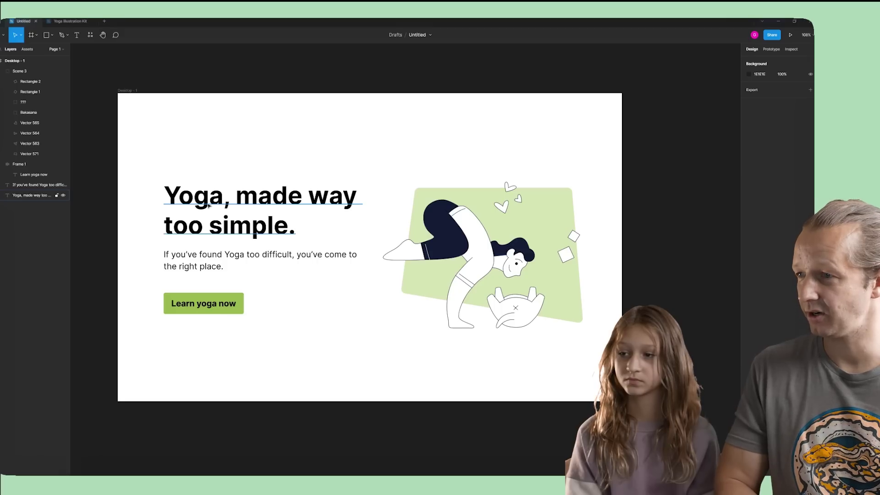
Step: Select and review the yoga hero's composition, headline, paragraph and button
{"action": "left_click_drag", "start_coordinate": [166, 152], "coordinate": [582, 349]}
{"action": "left_click", "coordinate": [564, 365]}
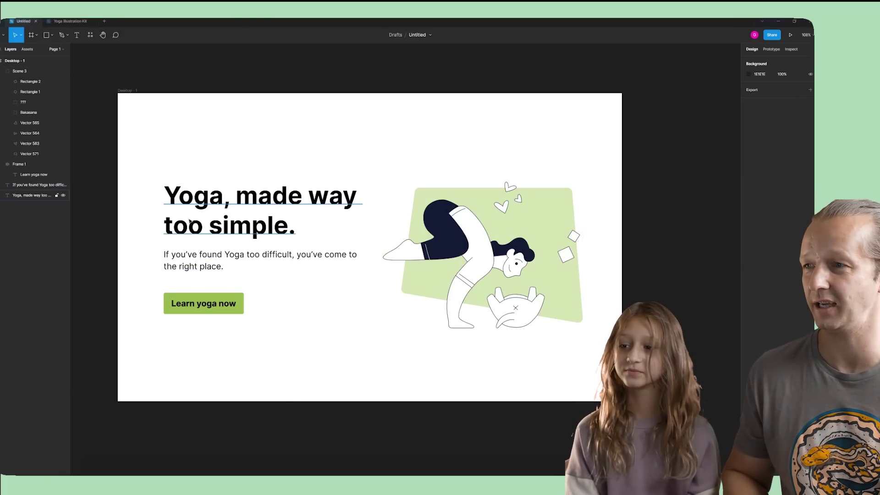
{"action": "left_click", "coordinate": [239, 227]}
{"action": "left_click_drag", "start_coordinate": [236, 272], "coordinate": [299, 360]}
{"action": "left_click", "coordinate": [461, 353]}
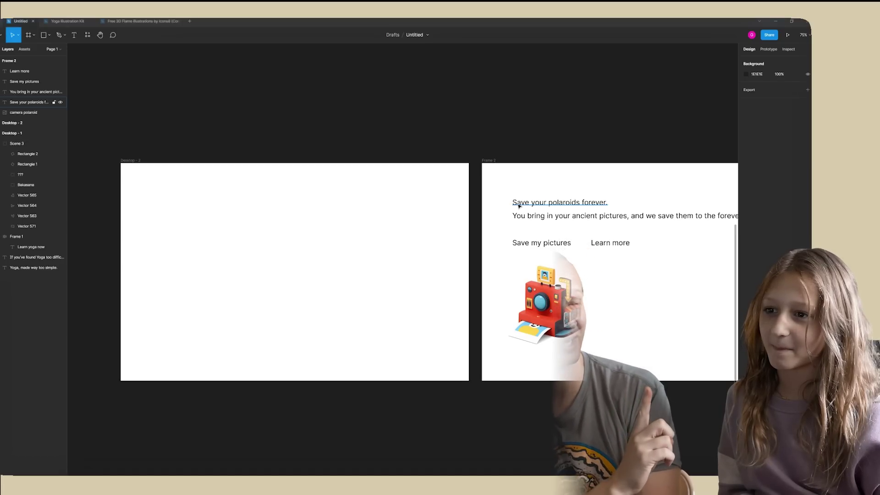
Step: Move the 'Save your polaroids forever.' headline into Desktop - 2 and make it Bold, size 70
{"action": "left_click_drag", "start_coordinate": [519, 206], "coordinate": [161, 195]}
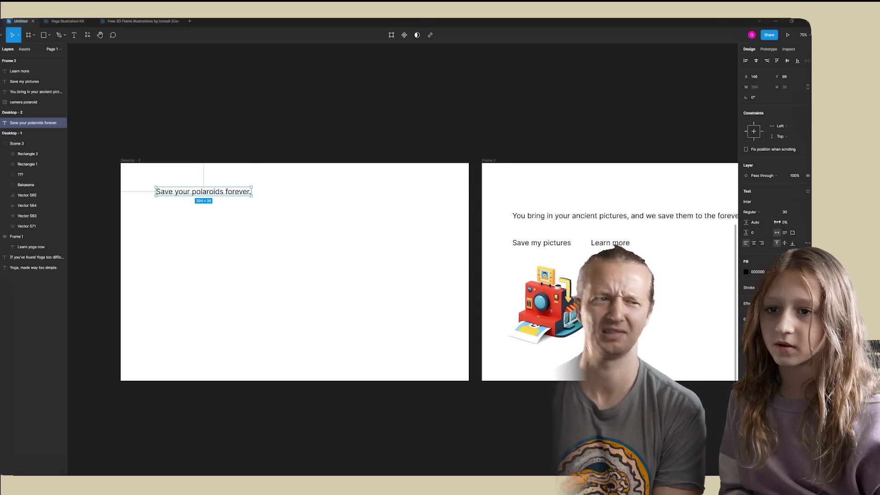
{"action": "left_click", "coordinate": [752, 212]}
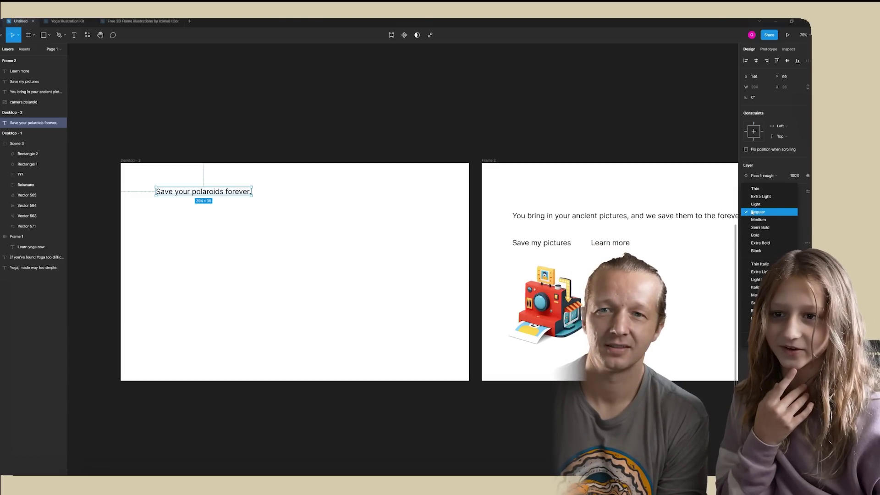
{"action": "left_click", "coordinate": [755, 235]}
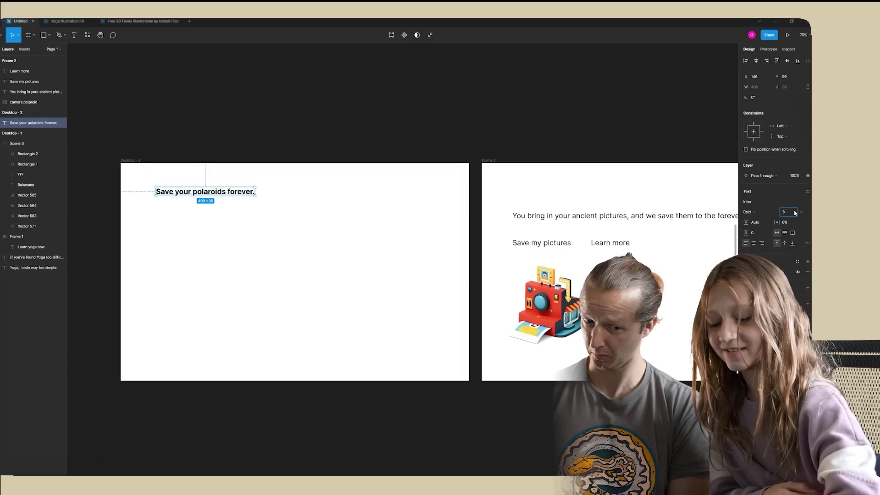
{"action": "key", "text": "BackSpace"}
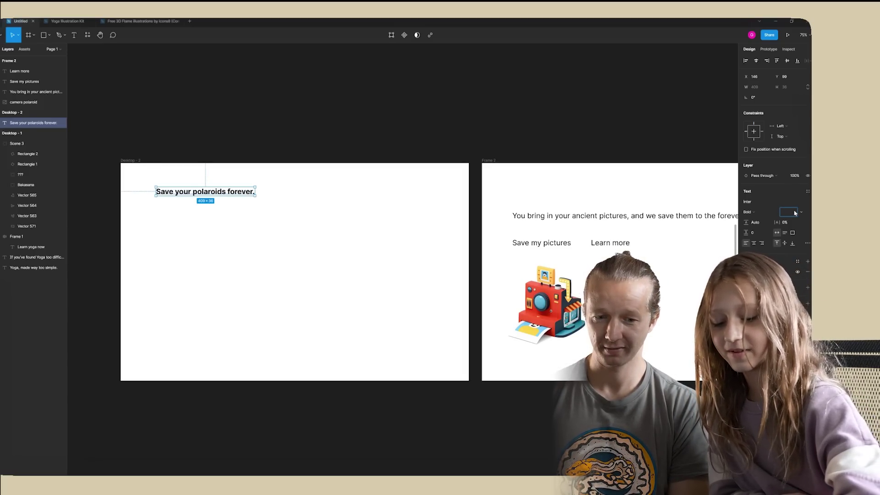
{"action": "type", "text": "70"}
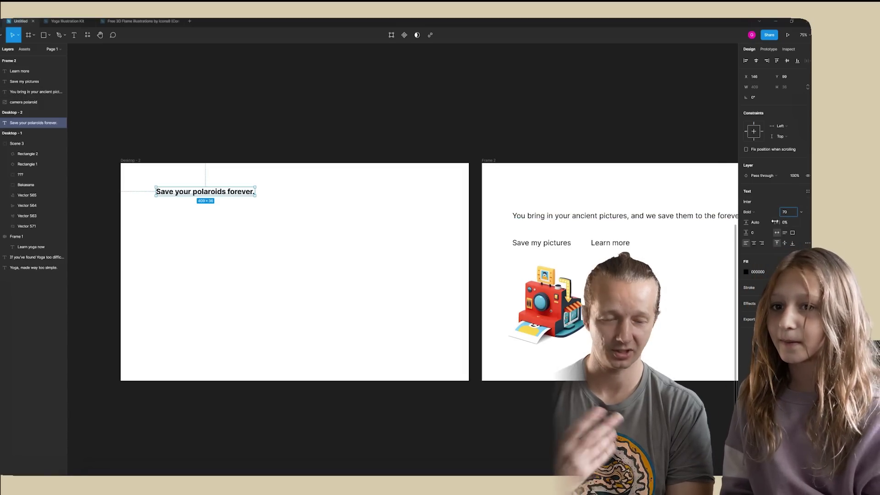
{"action": "key", "text": "Return"}
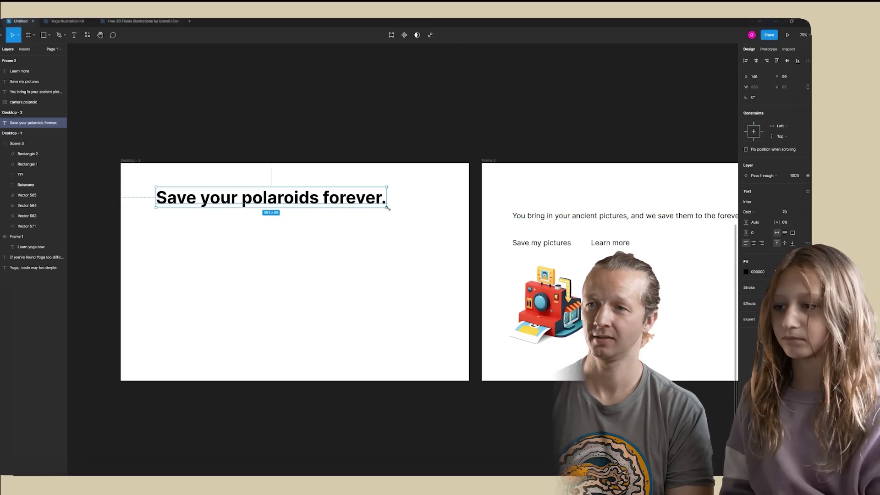
Step: Wrap 'forever.' onto a second line, position the headline, and place the subheadline below it
{"action": "left_click_drag", "start_coordinate": [386, 209], "coordinate": [370, 224]}
{"action": "mouse_move", "coordinate": [286, 205]}
{"action": "left_mouse_down"}
{"action": "mouse_move", "coordinate": [269, 195]}
{"action": "mouse_move", "coordinate": [270, 207]}
{"action": "left_mouse_up"}
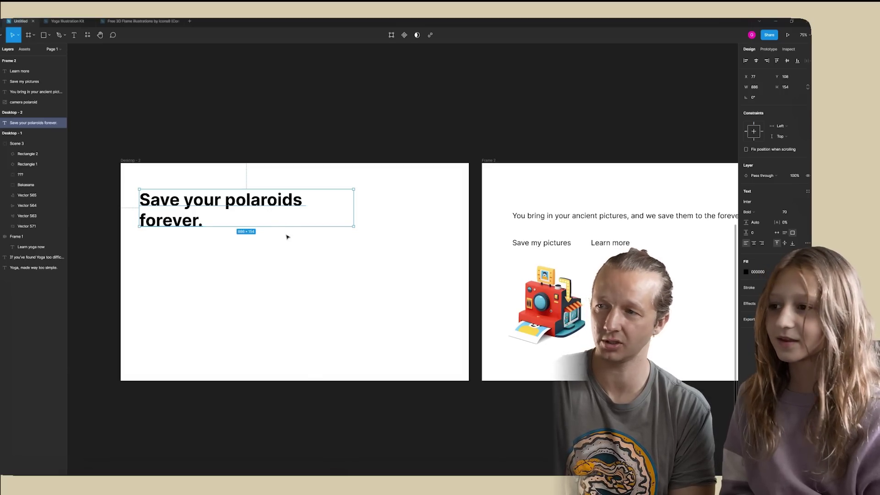
{"action": "mouse_move", "coordinate": [255, 215]}
{"action": "left_mouse_down"}
{"action": "mouse_move", "coordinate": [285, 220]}
{"action": "mouse_move", "coordinate": [256, 212]}
{"action": "mouse_move", "coordinate": [252, 220]}
{"action": "left_mouse_up"}
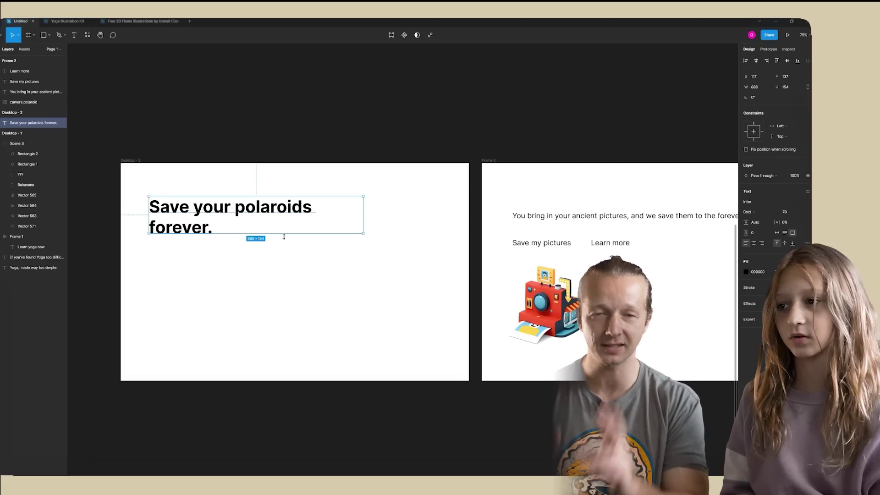
{"action": "left_click_drag", "start_coordinate": [518, 215], "coordinate": [158, 255]}
Step: Narrow the subheadline, then make 'Save my pictures' an auto-layout button beneath it
{"action": "left_click_drag", "start_coordinate": [403, 261], "coordinate": [307, 255]}
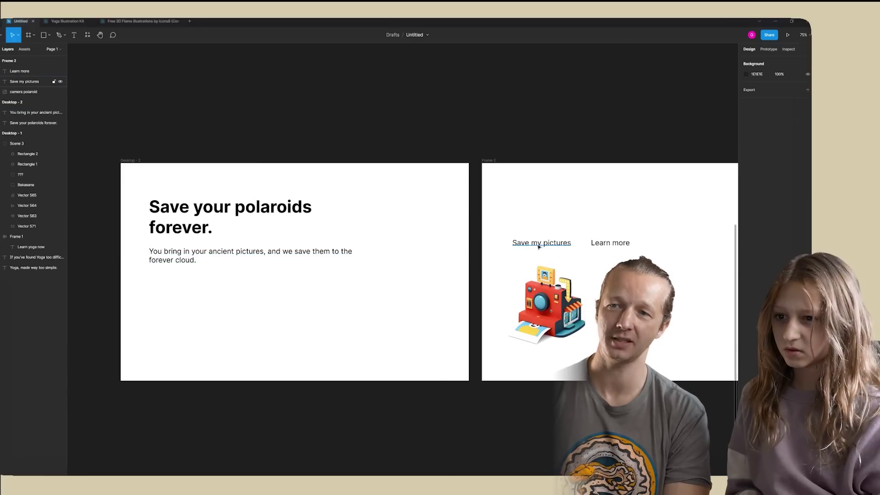
{"action": "left_click_drag", "start_coordinate": [541, 242], "coordinate": [205, 328]}
{"action": "left_click", "coordinate": [44, 35]}
{"action": "left_click", "coordinate": [135, 320]}
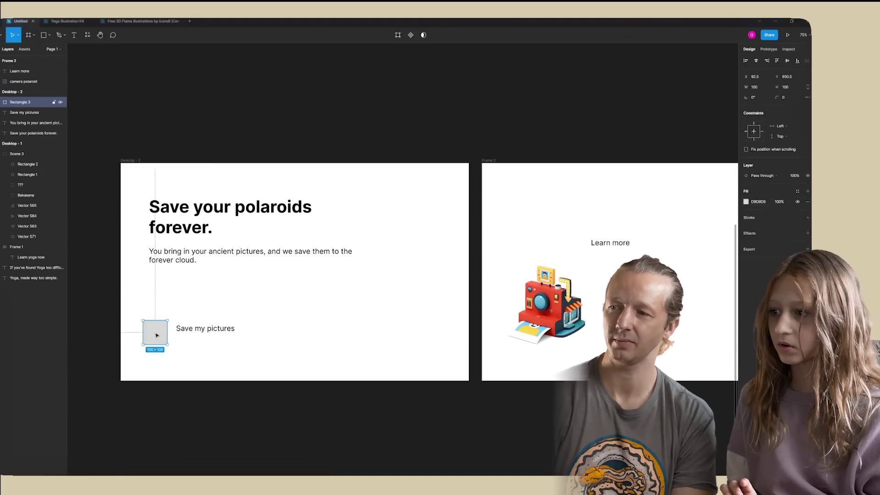
{"action": "mouse_move", "coordinate": [147, 332]}
{"action": "left_mouse_down"}
{"action": "mouse_move", "coordinate": [204, 335]}
{"action": "mouse_move", "coordinate": [143, 337]}
{"action": "left_mouse_up"}
{"action": "left_click", "coordinate": [204, 328], "text": "shift"}
{"action": "key", "text": "shift+a"}
{"action": "scroll", "coordinate": [210, 359], "scroll_direction": "up", "scroll_amount": 1}
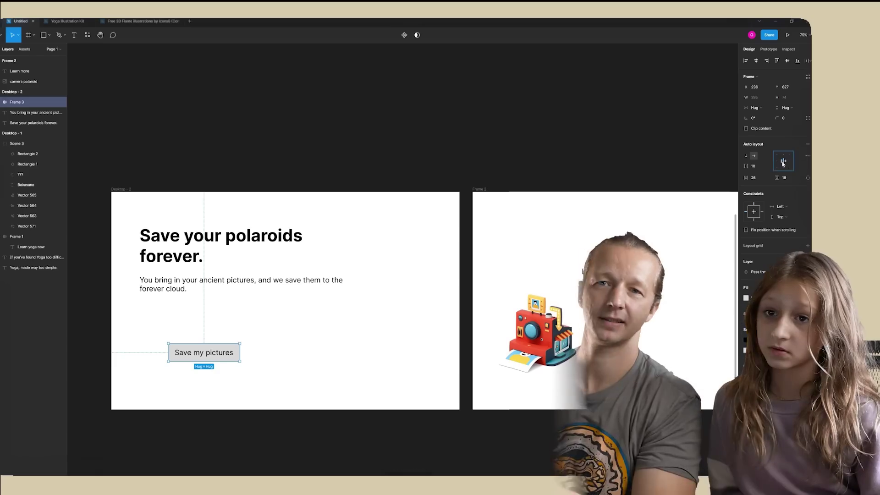
{"action": "left_click_drag", "start_coordinate": [185, 371], "coordinate": [191, 326]}
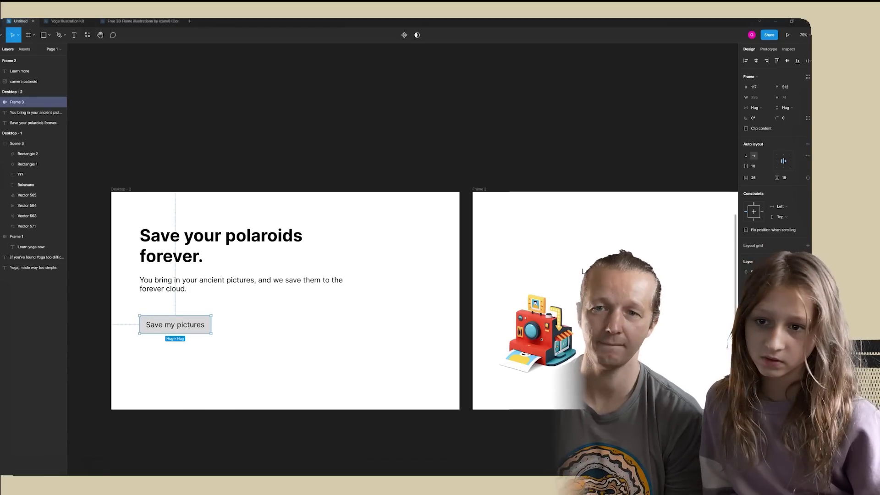
Step: Give the button a red fill and a bold white label
{"action": "left_click", "coordinate": [747, 298]}
{"action": "left_click_drag", "start_coordinate": [701, 327], "coordinate": [733, 306]}
{"action": "left_click_drag", "start_coordinate": [692, 339], "coordinate": [700, 311]}
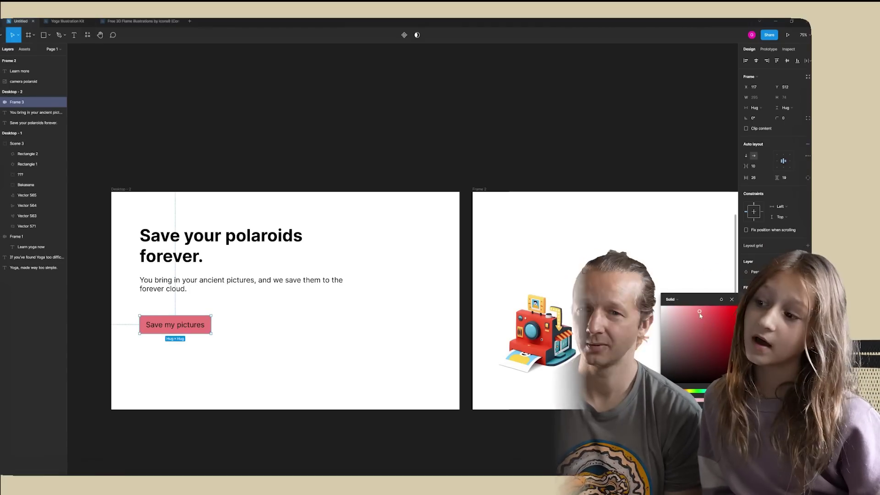
{"action": "left_click", "coordinate": [721, 299]}
{"action": "key", "text": "Escape"}
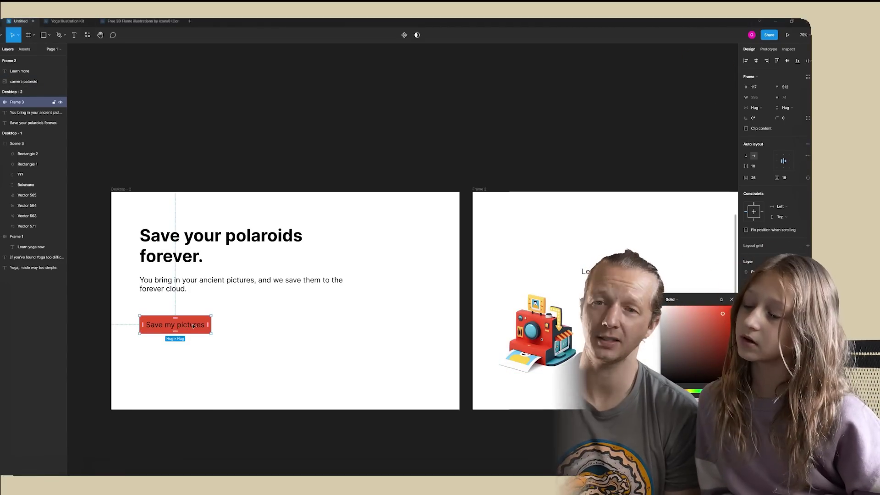
{"action": "double_click", "coordinate": [205, 327]}
{"action": "left_click", "coordinate": [418, 287]}
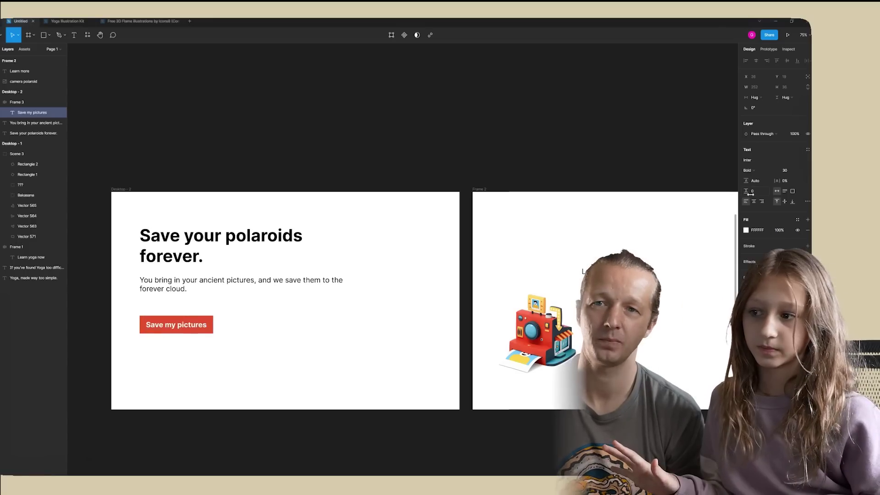
{"action": "left_click", "coordinate": [204, 328]}
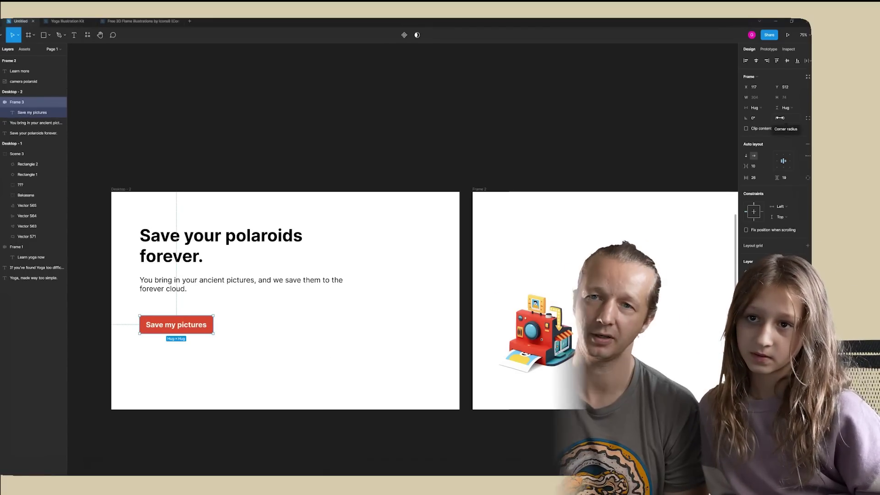
Step: Bring 'Learn more' and an enlarged camera polaroid into Desktop - 2, aligning 'Learn more' with the button
{"action": "left_click_drag", "start_coordinate": [591, 271], "coordinate": [198, 370]}
{"action": "left_click", "coordinate": [405, 373]}
{"action": "left_click_drag", "start_coordinate": [530, 336], "coordinate": [400, 317]}
{"action": "left_click_drag", "start_coordinate": [365, 356], "coordinate": [343, 383]}
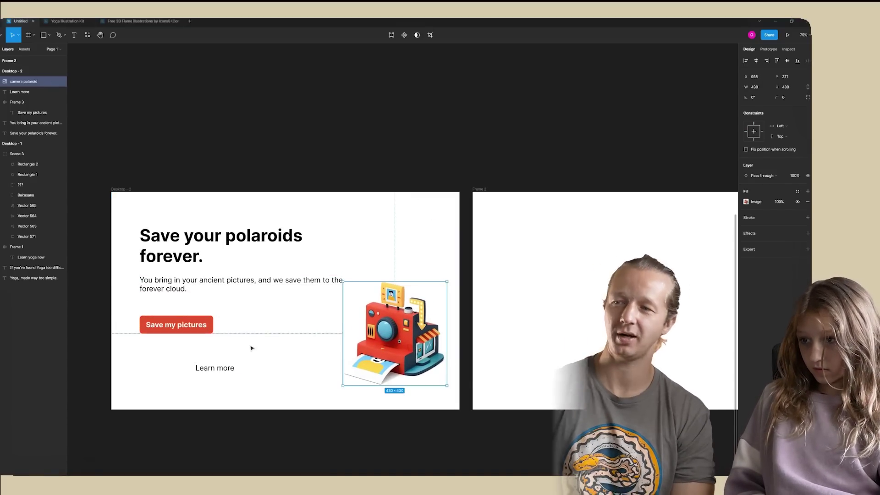
{"action": "left_click_drag", "start_coordinate": [232, 368], "coordinate": [266, 330]}
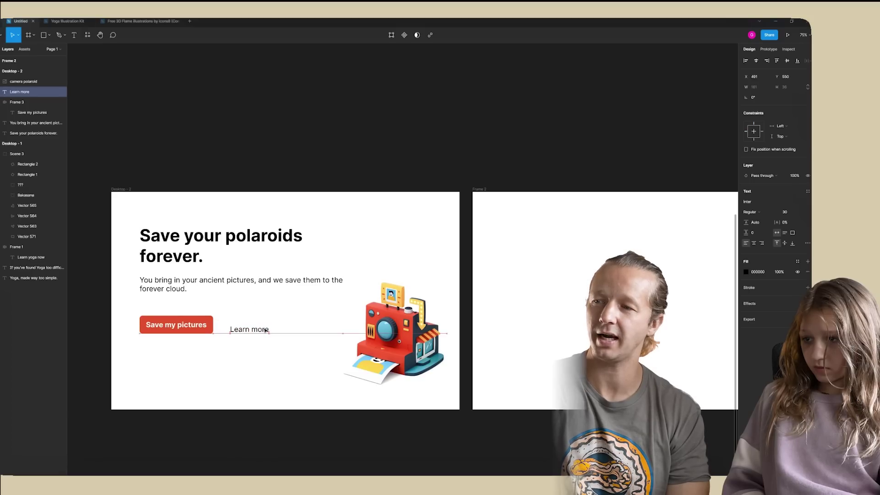
{"action": "left_click_drag", "start_coordinate": [266, 330], "coordinate": [266, 325]}
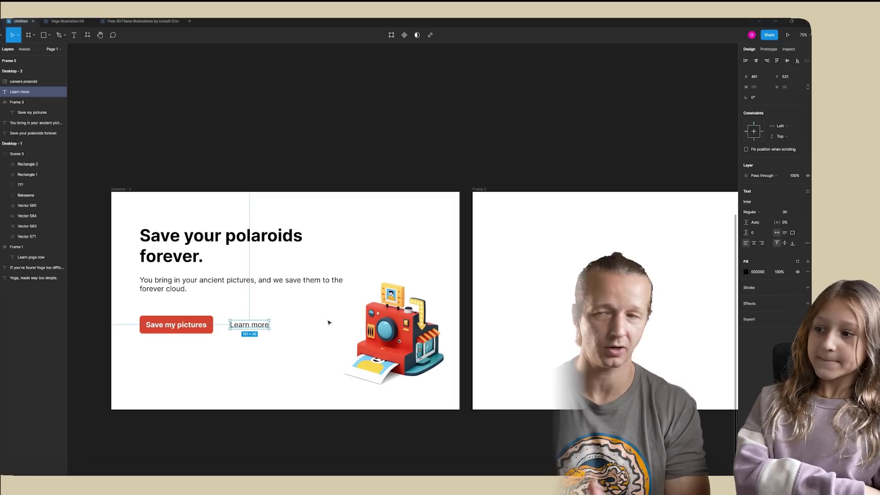
Step: Narrow the subheadline box to 655 × 75 so 'save them to the forever cloud.' forms line two
{"action": "left_click", "coordinate": [173, 284]}
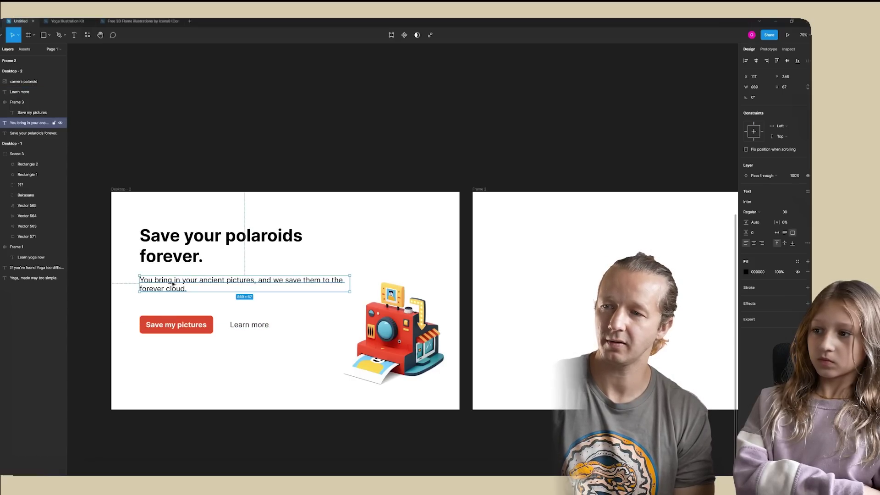
{"action": "double_click", "coordinate": [211, 290]}
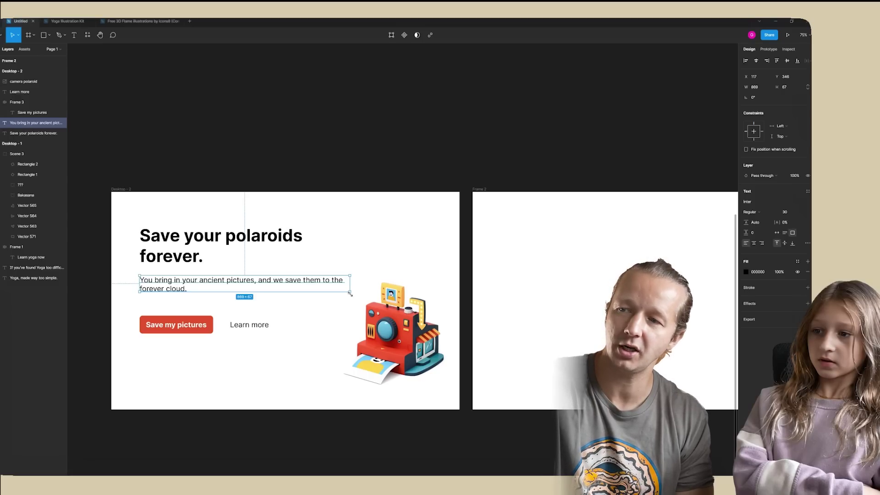
{"action": "left_click_drag", "start_coordinate": [349, 292], "coordinate": [298, 294]}
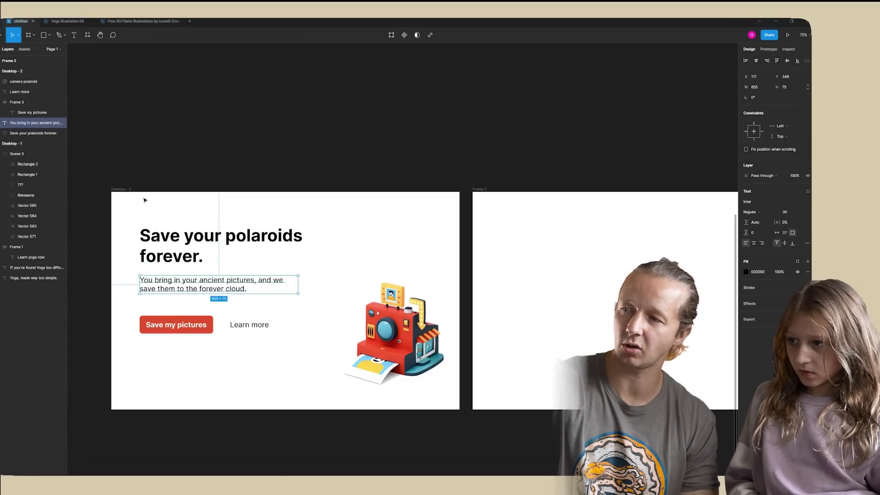
Step: Nudge the headline, subheadline and buttons down, and move the camera image to X 891, Y 259
{"action": "left_click_drag", "start_coordinate": [132, 210], "coordinate": [342, 358]}
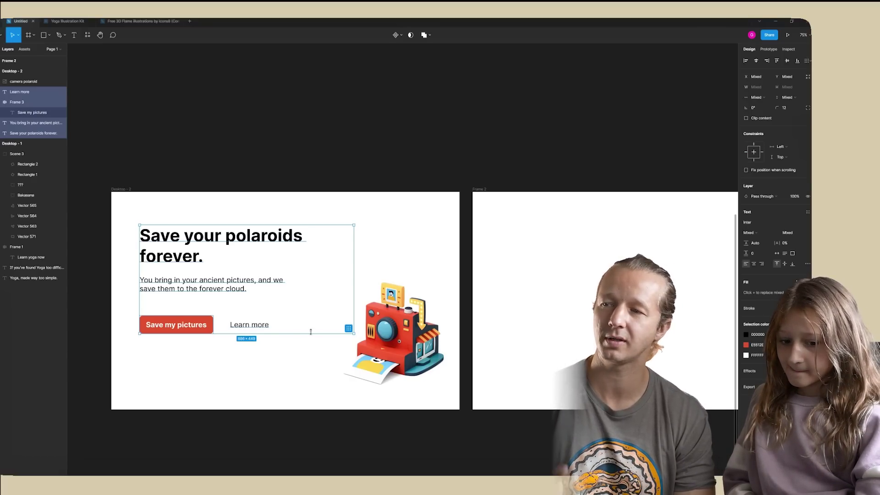
{"action": "left_click_drag", "start_coordinate": [311, 331], "coordinate": [313, 335]}
{"action": "key", "text": "Down"}
{"action": "key", "text": "Down"}
{"action": "key", "text": "Down"}
{"action": "key", "text": "Down"}
{"action": "key", "text": "Down"}
{"action": "key", "text": "Down"}
{"action": "key", "text": "Down"}
{"action": "key", "text": "Down"}
{"action": "key", "text": "Down"}
{"action": "key", "text": "Down"}
{"action": "key", "text": "Down"}
{"action": "key", "text": "Down"}
{"action": "key", "text": "Down"}
{"action": "key", "text": "Down"}
{"action": "key", "text": "Down"}
{"action": "key", "text": "Down"}
{"action": "key", "text": "Down"}
{"action": "key", "text": "Down"}
{"action": "key", "text": "Down"}
{"action": "key", "text": "Down"}
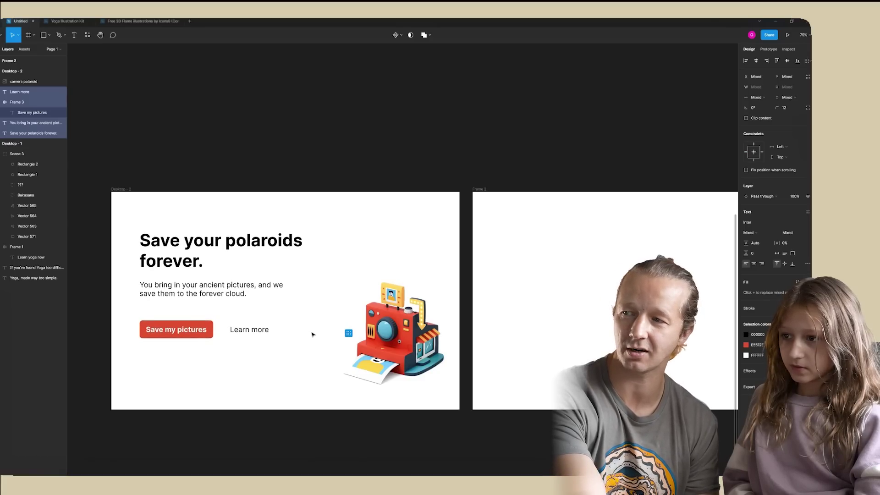
{"action": "key", "text": "Down"}
{"action": "key", "text": "Down"}
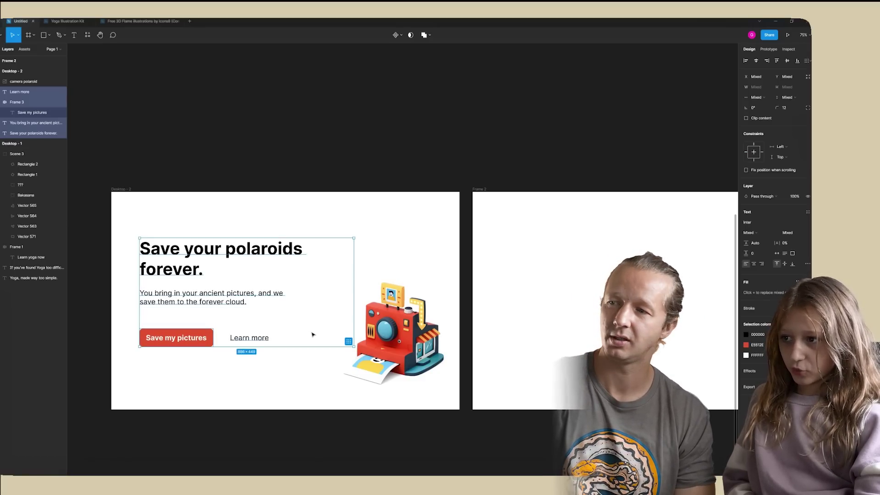
{"action": "key", "text": "Down"}
{"action": "key", "text": "Down"}
{"action": "key", "text": "Down"}
{"action": "key", "text": "Down"}
{"action": "key", "text": "Down"}
{"action": "key", "text": "Down"}
{"action": "key", "text": "Down"}
{"action": "key", "text": "Down"}
{"action": "key", "text": "Down"}
{"action": "key", "text": "Down"}
{"action": "key", "text": "Down"}
{"action": "key", "text": "Down"}
{"action": "key", "text": "Down"}
{"action": "key", "text": "Down"}
{"action": "key", "text": "Down"}
{"action": "key", "text": "Down"}
{"action": "key", "text": "Down"}
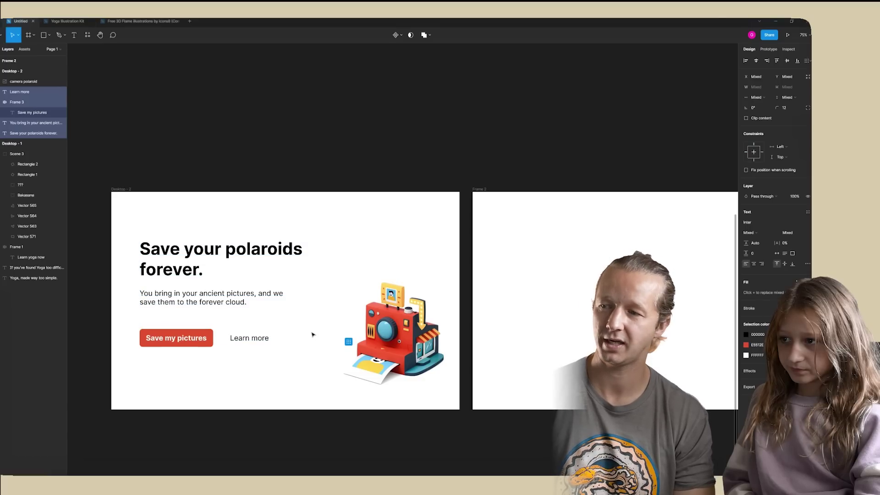
{"action": "key", "text": "Down"}
{"action": "key", "text": "Down"}
{"action": "key", "text": "Down"}
{"action": "key", "text": "Down"}
{"action": "key", "text": "Down"}
{"action": "key", "text": "Down"}
{"action": "key", "text": "Down"}
{"action": "key", "text": "Down"}
{"action": "key", "text": "Down"}
{"action": "key", "text": "Down"}
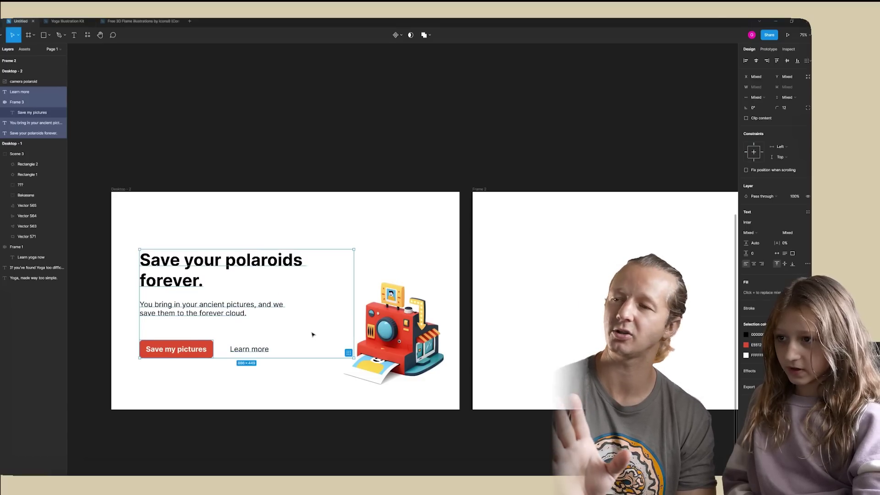
{"action": "key", "text": "Up"}
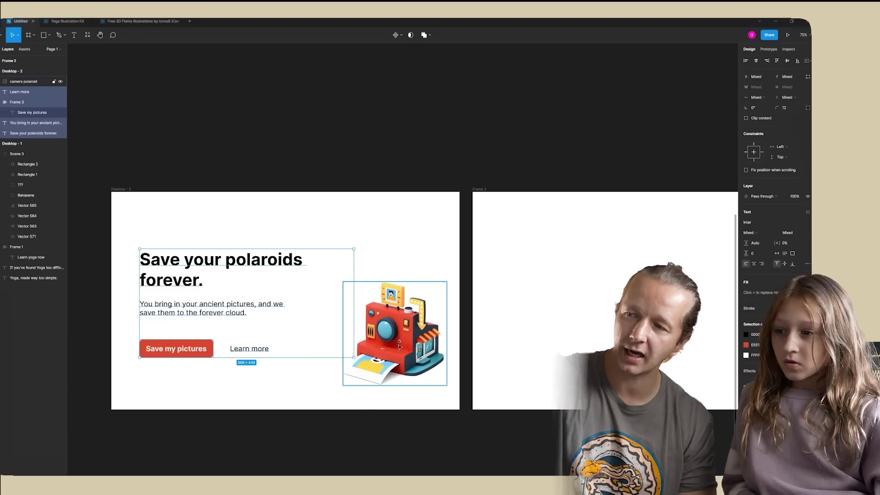
{"action": "left_click_drag", "start_coordinate": [390, 340], "coordinate": [374, 314]}
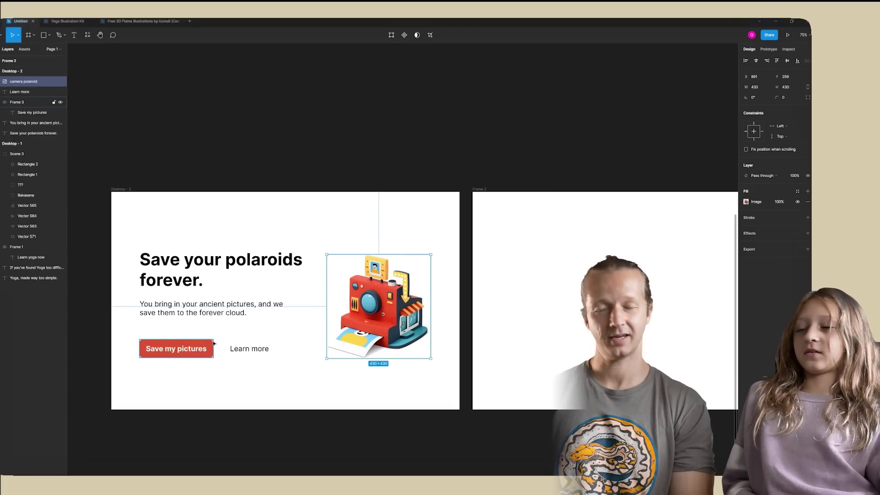
{"action": "left_click", "coordinate": [300, 389]}
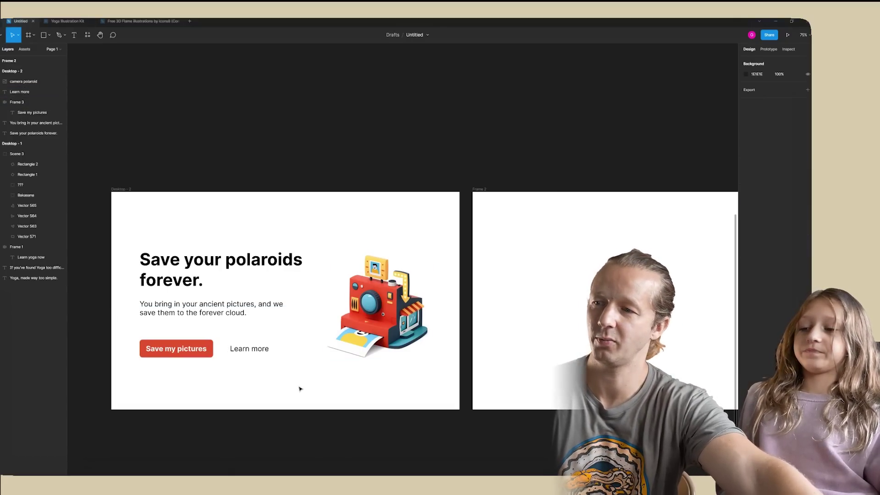
{"action": "scroll", "coordinate": [299, 312], "scroll_direction": "up", "scroll_amount": 5}
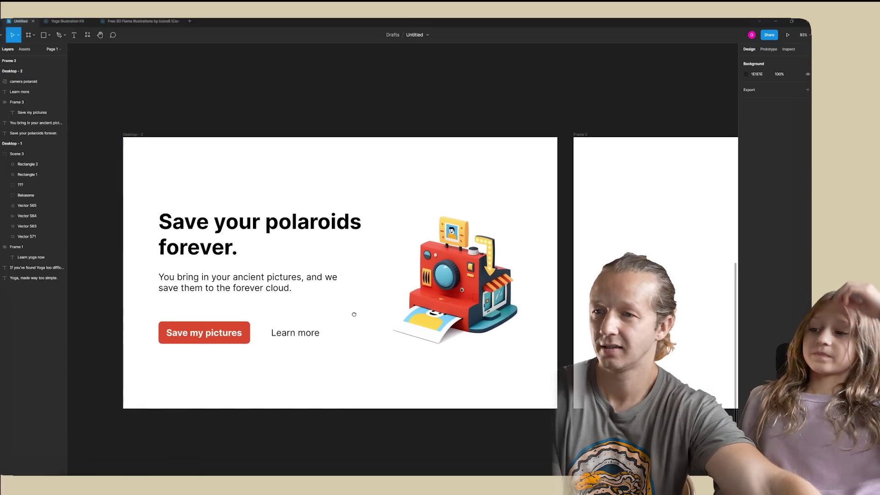
{"action": "scroll", "coordinate": [355, 319], "scroll_direction": "down", "scroll_amount": 2}
{"action": "left_click", "coordinate": [430, 275]}
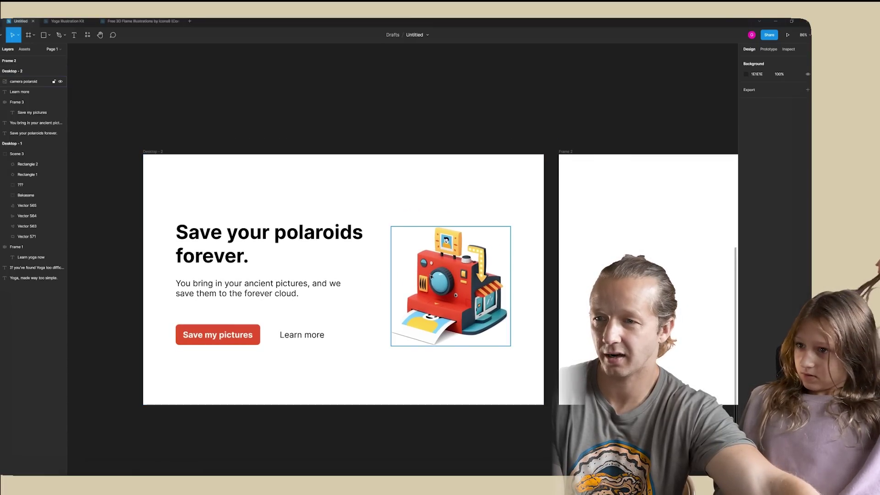
{"action": "key", "text": "n"}
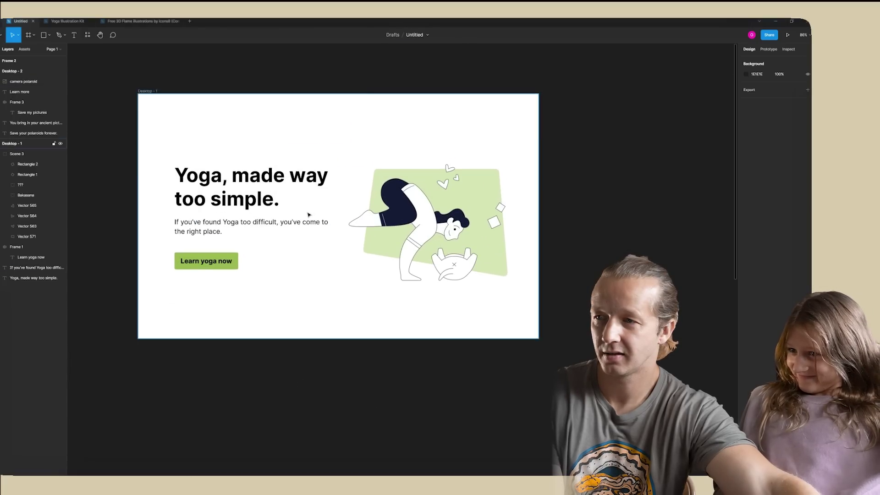
{"action": "scroll", "coordinate": [308, 214], "scroll_direction": "up", "scroll_amount": 2}
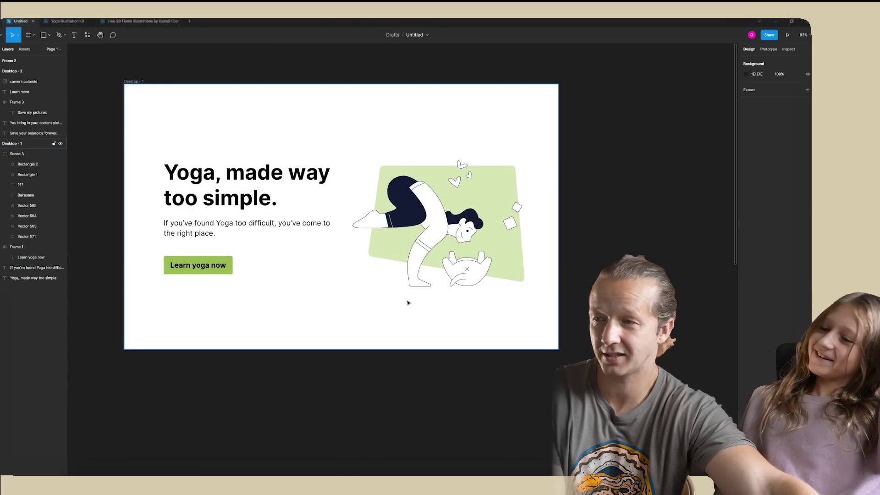
{"action": "key", "text": "shift+n"}
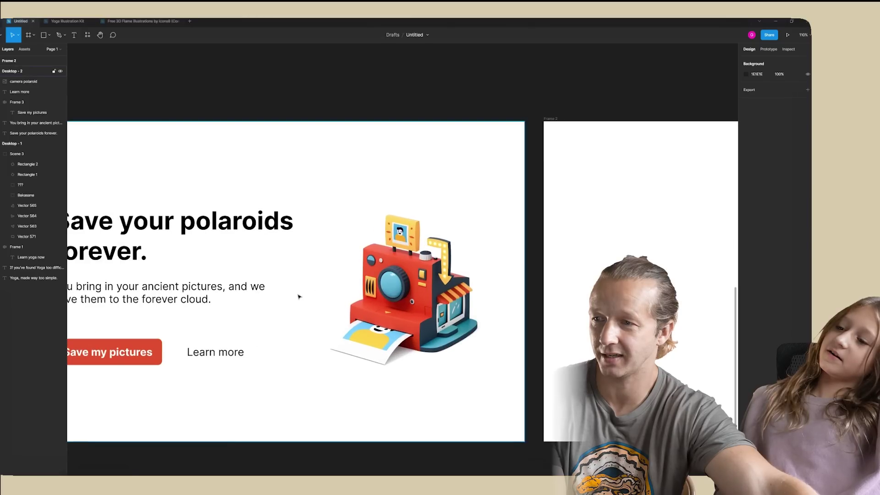
{"action": "scroll", "coordinate": [300, 295], "scroll_direction": "down", "scroll_amount": 3}
{"action": "scroll", "coordinate": [315, 302], "scroll_direction": "left", "scroll_amount": 1}
{"action": "left_click", "coordinate": [429, 263]}
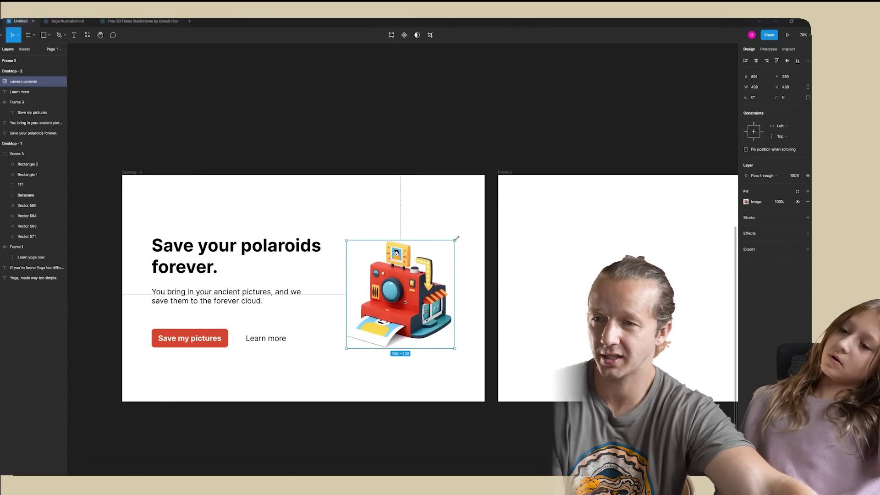
{"action": "left_click_drag", "start_coordinate": [457, 238], "coordinate": [507, 191]}
{"action": "left_click_drag", "start_coordinate": [395, 267], "coordinate": [438, 267]}
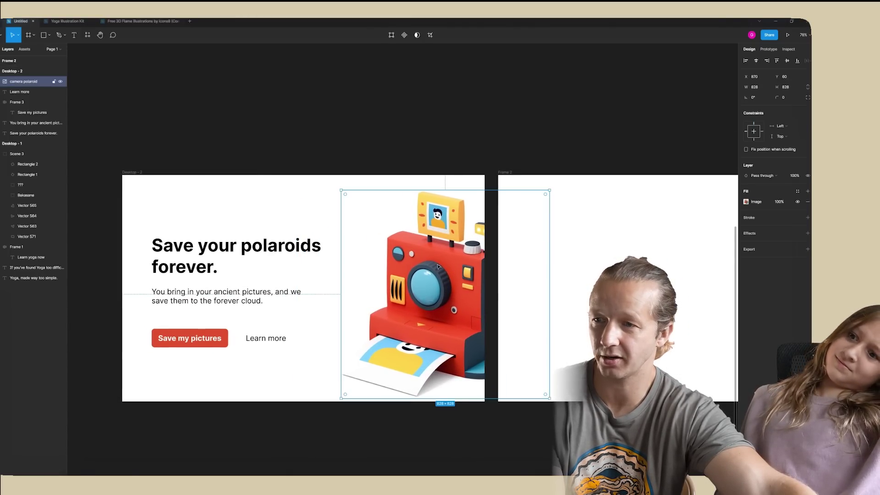
{"action": "left_click", "coordinate": [302, 167]}
{"action": "left_click_drag", "start_coordinate": [158, 220], "coordinate": [280, 369]}
{"action": "left_click_drag", "start_coordinate": [226, 249], "coordinate": [235, 248]}
{"action": "left_click", "coordinate": [218, 220]}
{"action": "key", "text": "ctrl+z"}
{"action": "key", "text": "ctrl+z"}
{"action": "key", "text": "ctrl+z"}
{"action": "key", "text": "ctrl+z"}
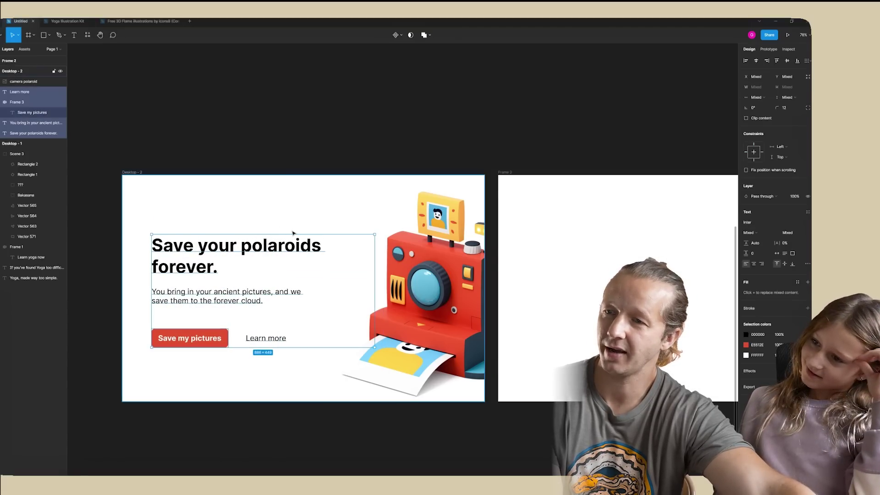
{"action": "key", "text": "ctrl+z"}
{"action": "key", "text": "ctrl+z"}
{"action": "key", "text": "ctrl+z"}
{"action": "key", "text": "ctrl+z"}
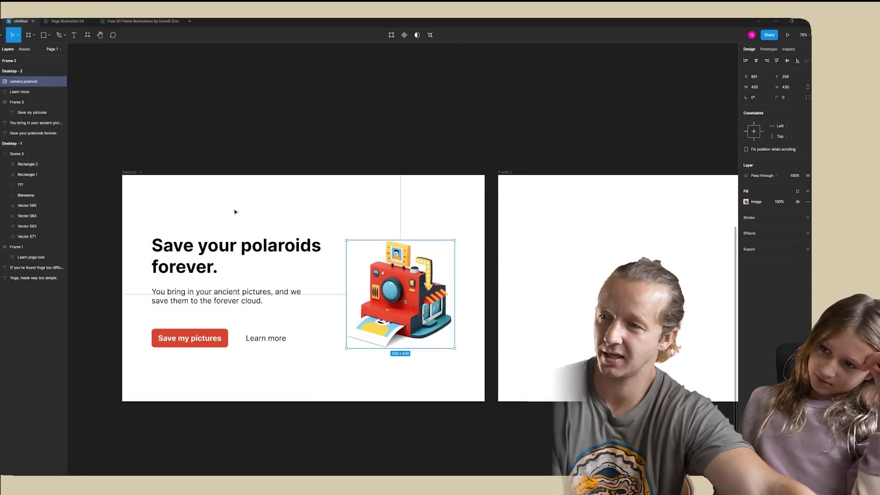
{"action": "scroll", "coordinate": [269, 221], "scroll_direction": "down", "scroll_amount": 2}
{"action": "scroll", "coordinate": [268, 221], "scroll_direction": "down", "scroll_amount": 2}
{"action": "scroll", "coordinate": [261, 237], "scroll_direction": "up", "scroll_amount": 2}
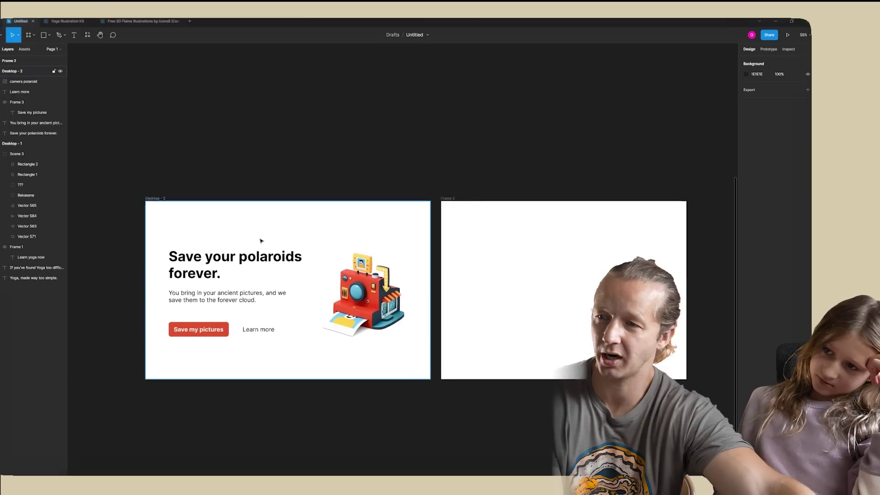